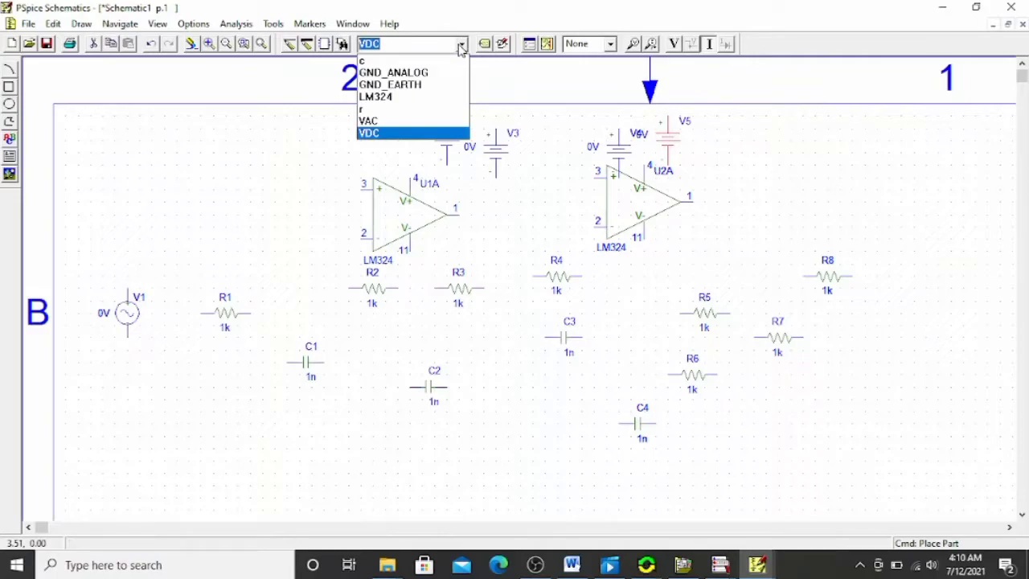
- Switch to Word to consult the second-order cascade BPF circuit figure, and return to the unsaved Schematic1 window with the part selection cleared
{"action": "left_click", "coordinate": [551, 140]}
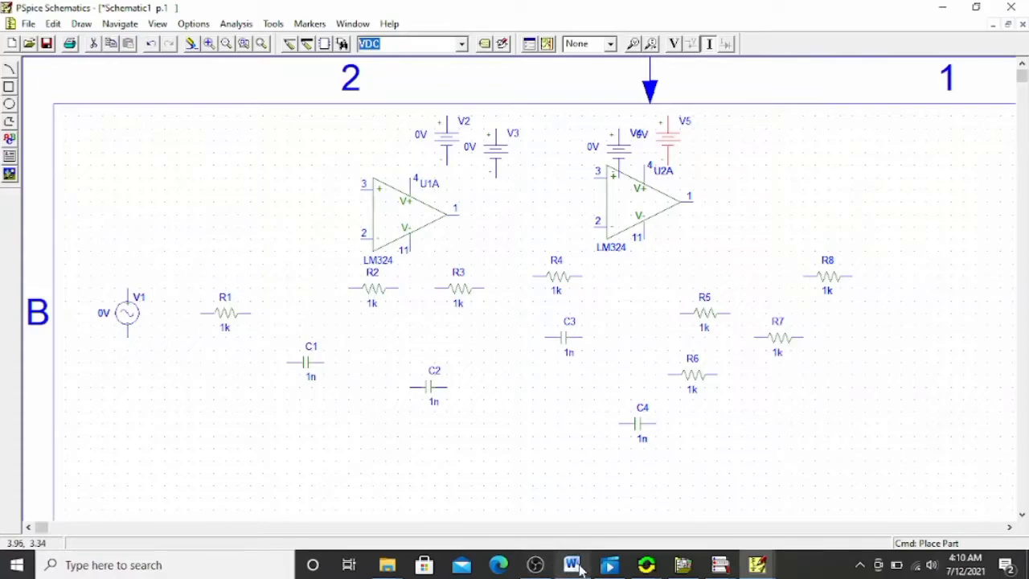
{"action": "left_click", "coordinate": [523, 482]}
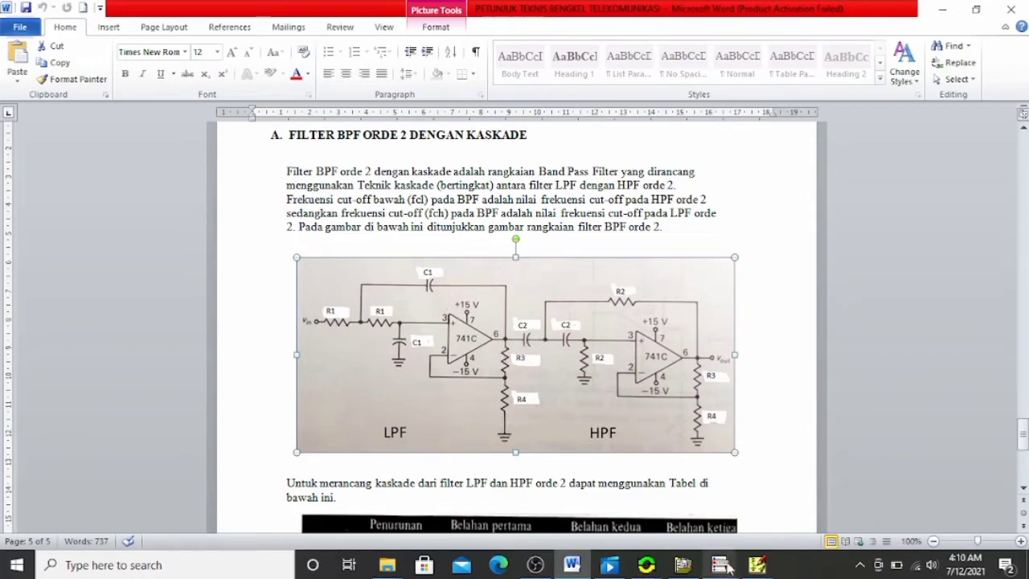
{"action": "left_click", "coordinate": [754, 566]}
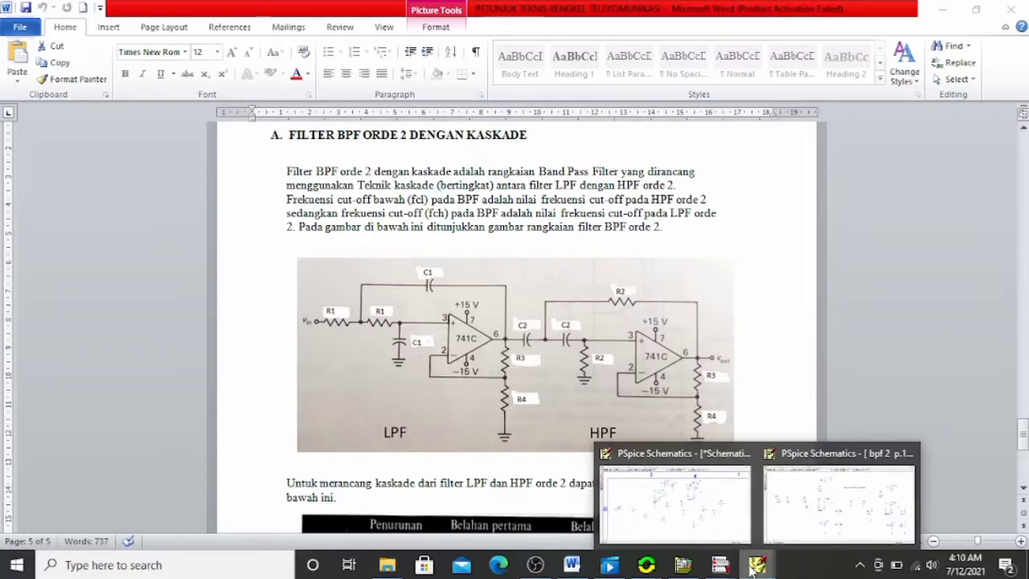
{"action": "left_click", "coordinate": [693, 514]}
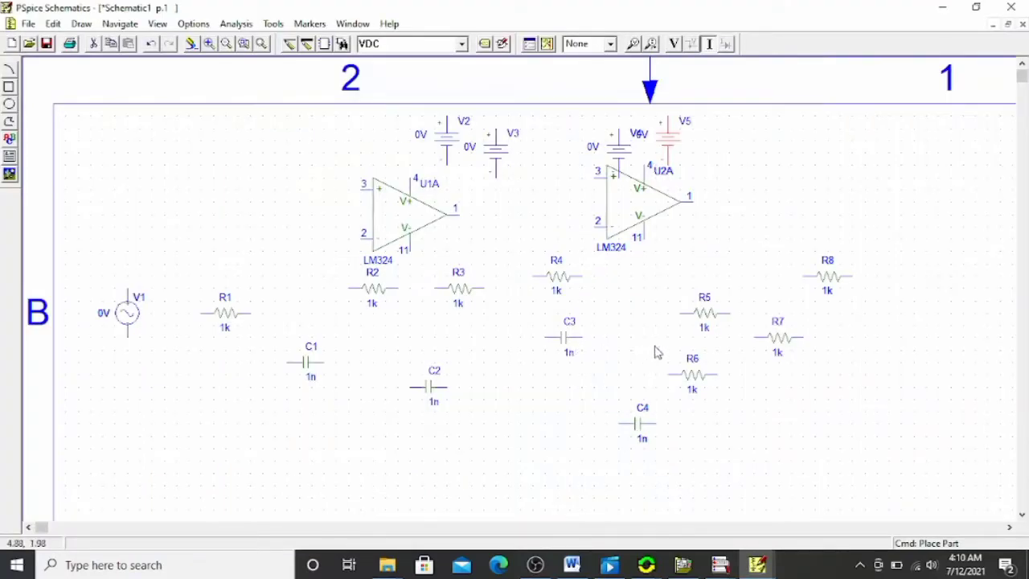
{"action": "left_click", "coordinate": [740, 152]}
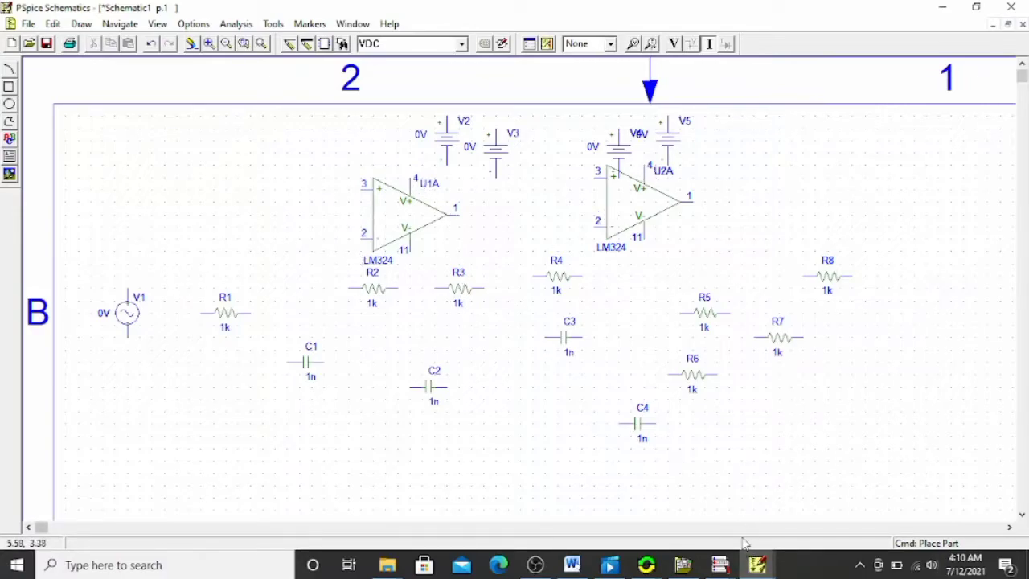
- Switch to the bpf 2 schematic window and wire the ground symbol to AC source V5 and V5 to resistor R1
{"action": "left_click", "coordinate": [760, 566]}
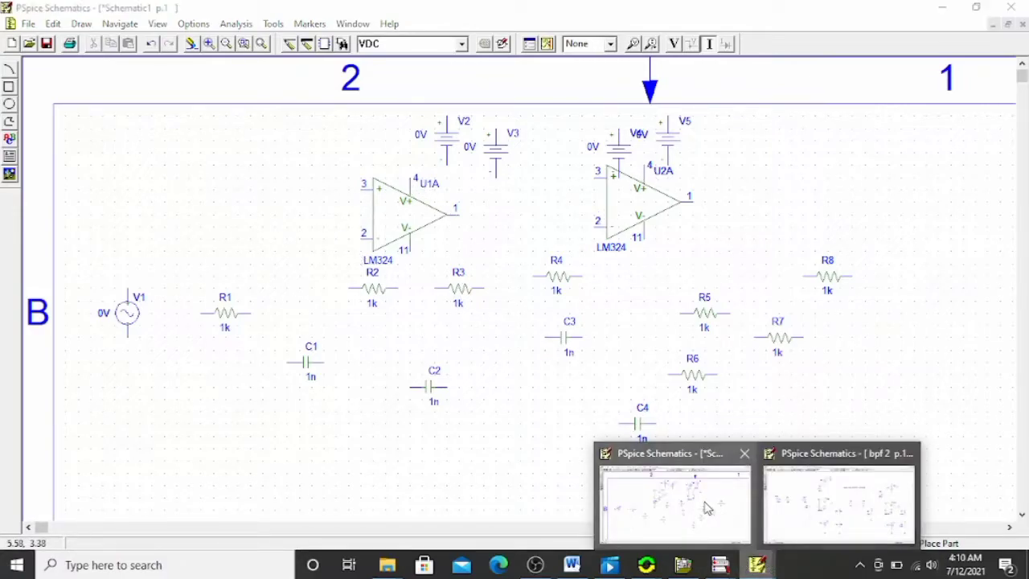
{"action": "left_click", "coordinate": [836, 503]}
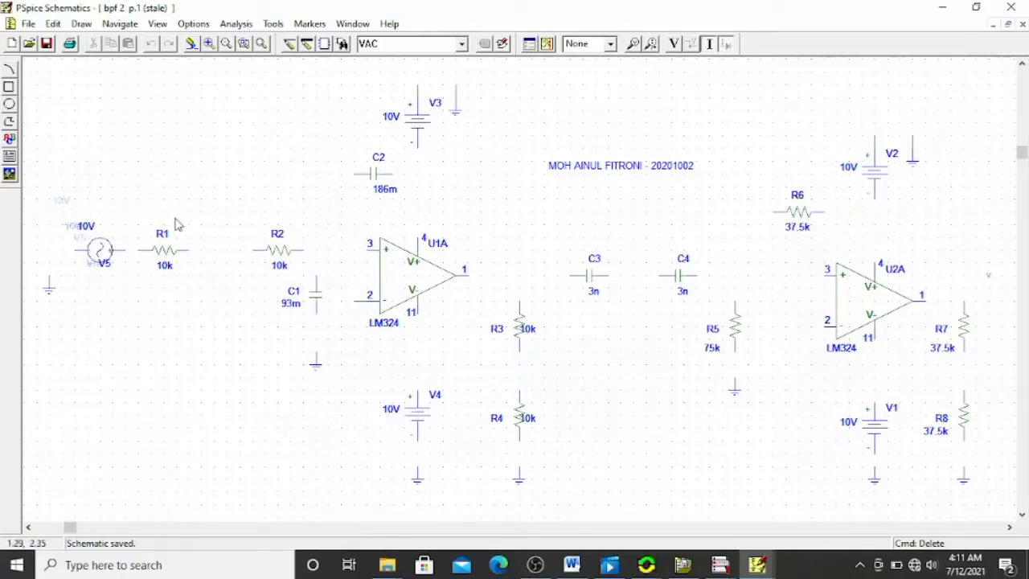
{"action": "left_click", "coordinate": [289, 45]}
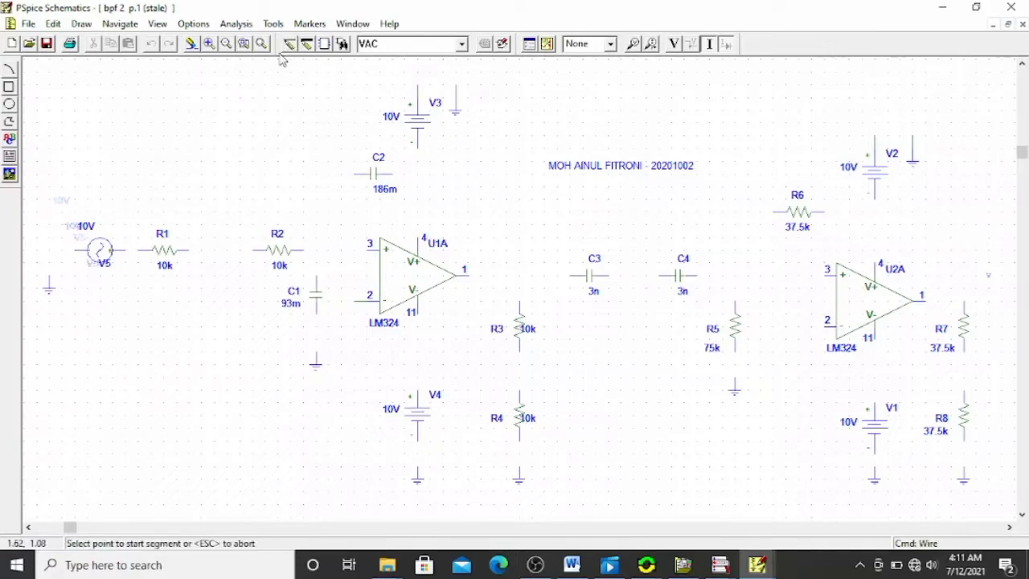
{"action": "left_click", "coordinate": [49, 281]}
{"action": "left_click", "coordinate": [88, 251]}
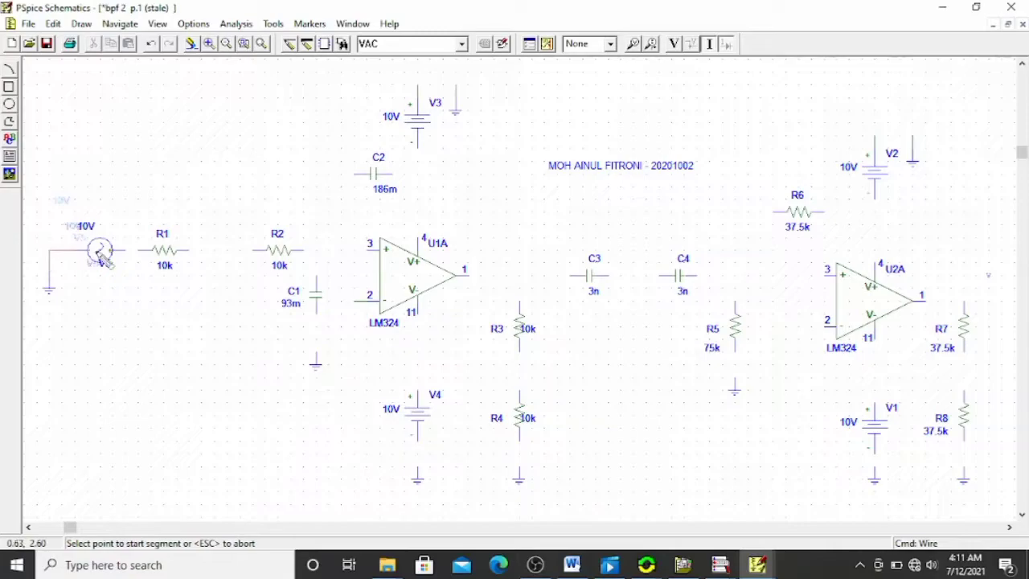
{"action": "left_click", "coordinate": [123, 251]}
{"action": "left_click", "coordinate": [143, 251]}
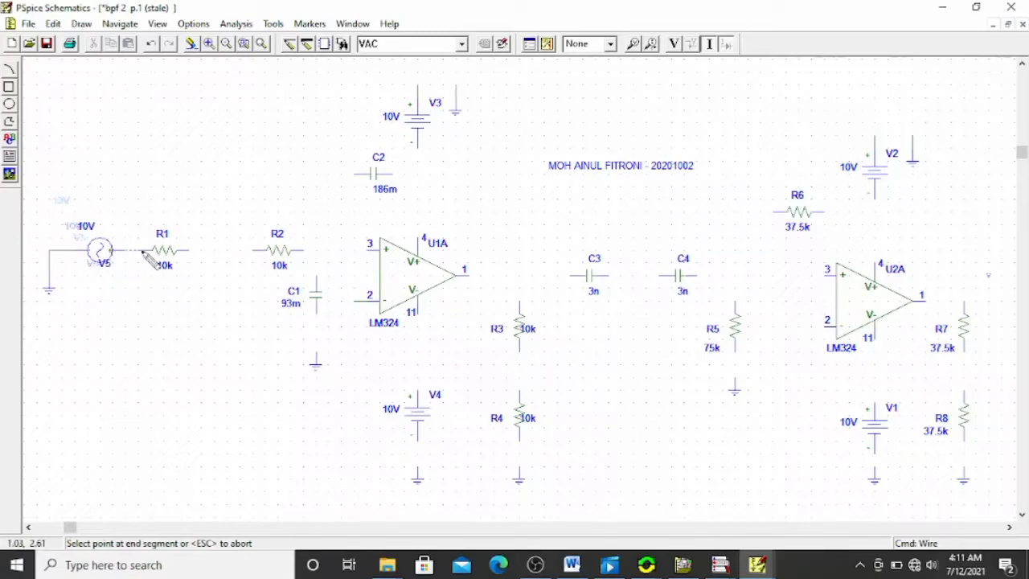
- Wire R1 to R2 and R2 to the non-inverting input (pin 3) of op-amp U1A
{"action": "left_click", "coordinate": [188, 251]}
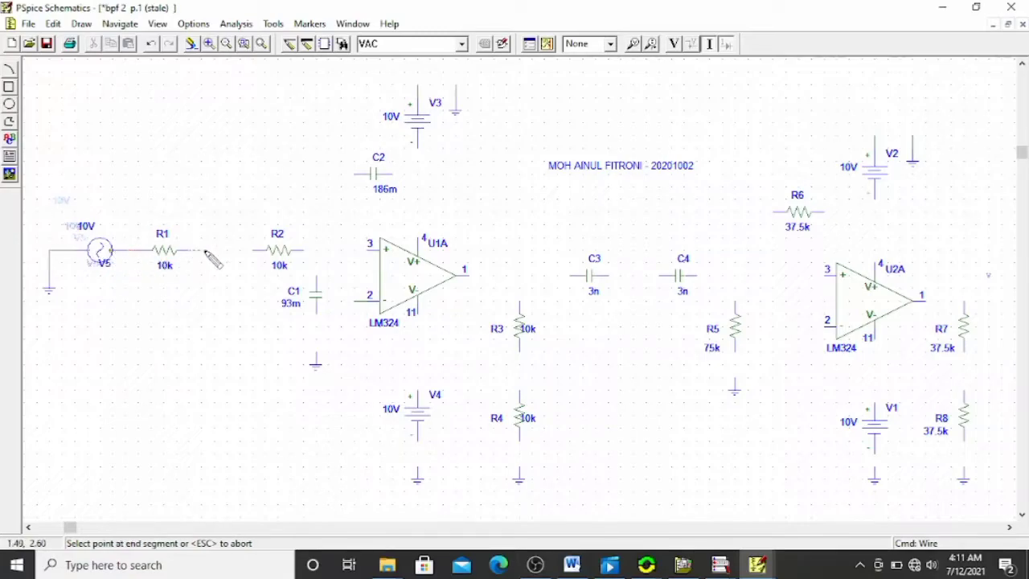
{"action": "left_click", "coordinate": [256, 251]}
{"action": "left_click", "coordinate": [303, 251]}
{"action": "left_click", "coordinate": [373, 254]}
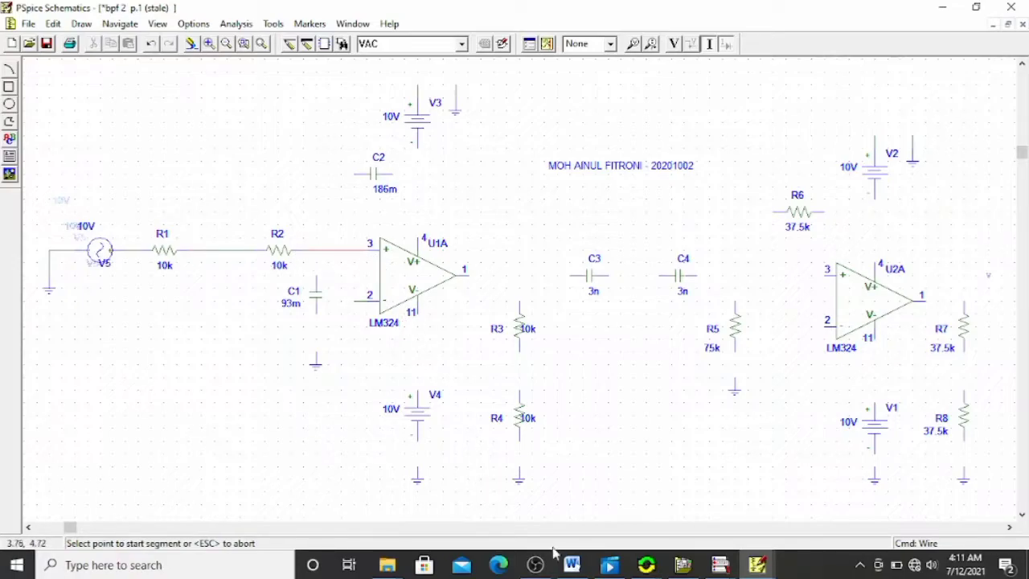
- Consult the circuit figure in Word and wire C1 between the R2–U1A pin 3 line and its ground symbol
{"action": "left_click", "coordinate": [572, 564]}
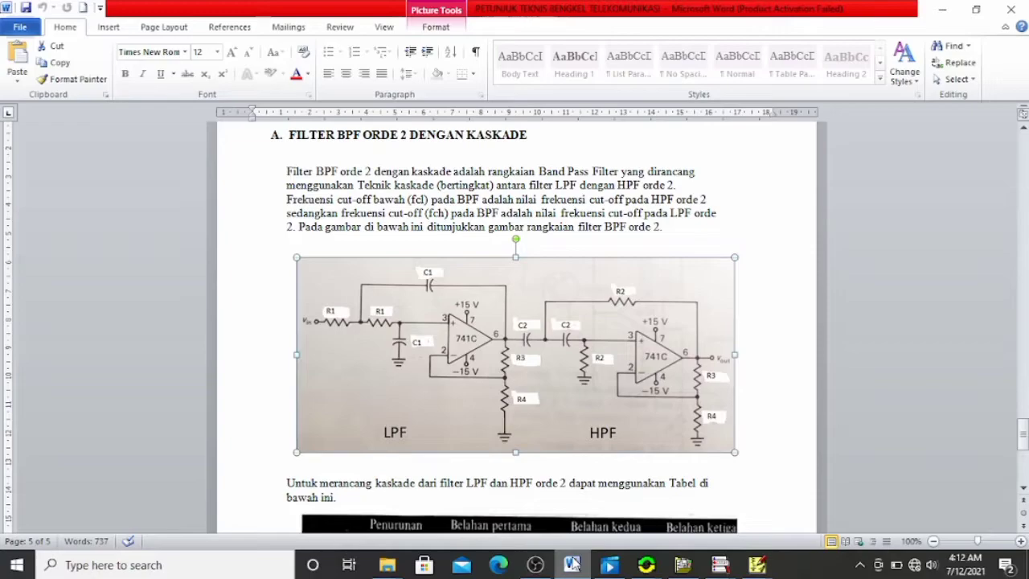
{"action": "left_click", "coordinate": [572, 564]}
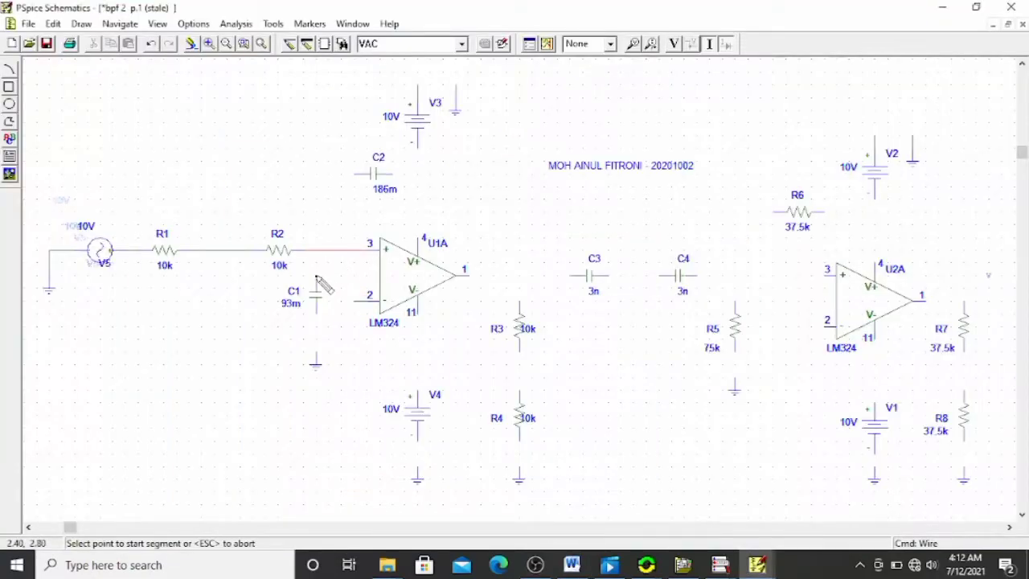
{"action": "left_click", "coordinate": [315, 250]}
{"action": "left_click", "coordinate": [315, 286]}
{"action": "left_click", "coordinate": [316, 312]}
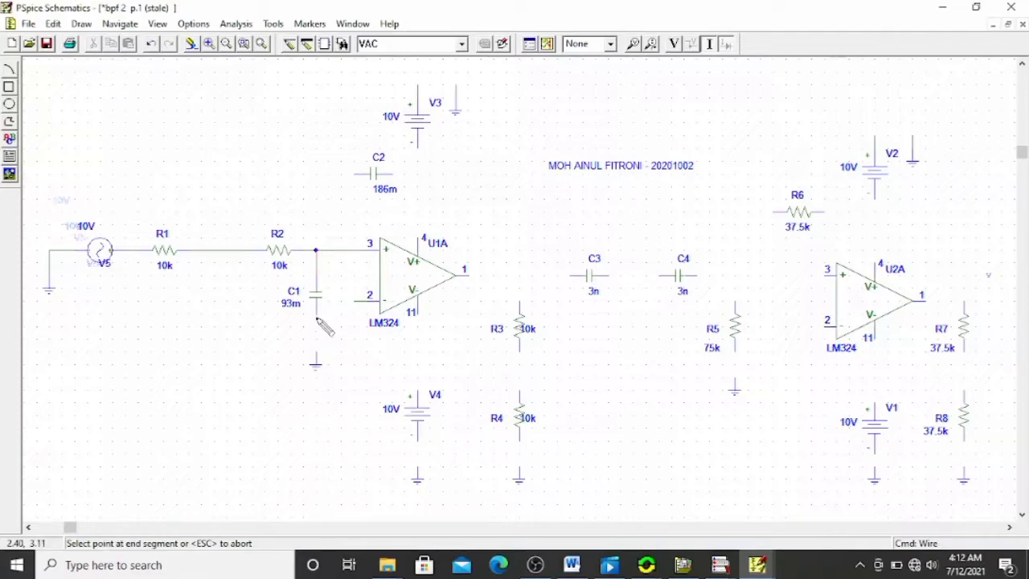
{"action": "left_click", "coordinate": [316, 362]}
- Recheck the figure in Word and wire C2 from U1A's output to the node between R1 and R2
{"action": "left_click", "coordinate": [571, 565]}
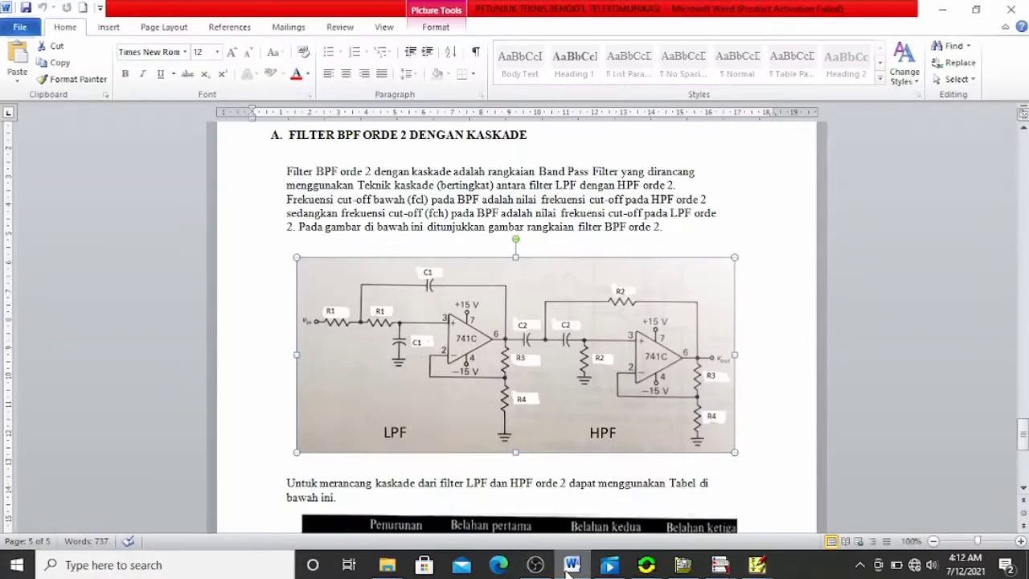
{"action": "left_click", "coordinate": [571, 565]}
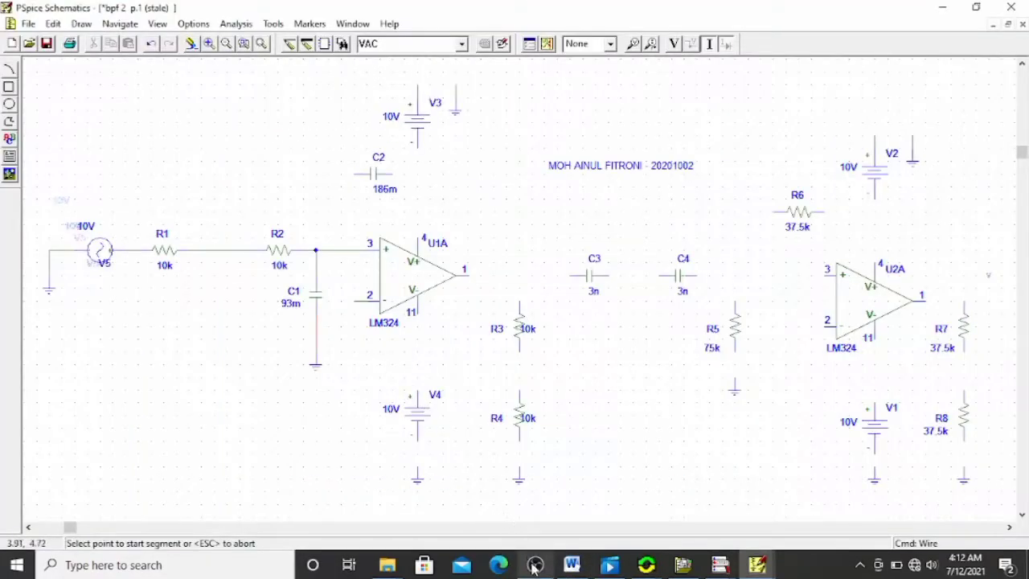
{"action": "left_click", "coordinate": [571, 565]}
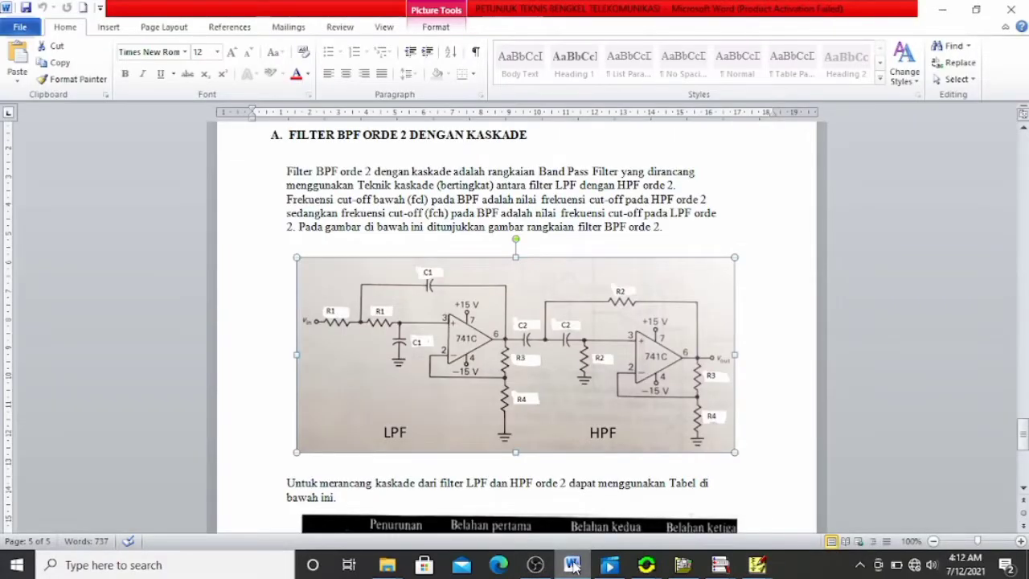
{"action": "left_click", "coordinate": [571, 565]}
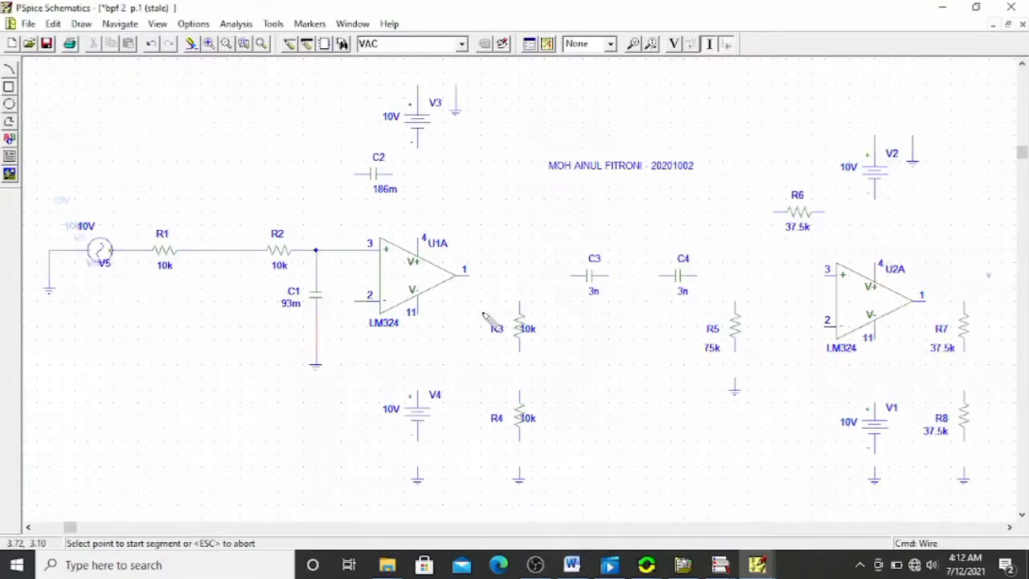
{"action": "left_click", "coordinate": [471, 275]}
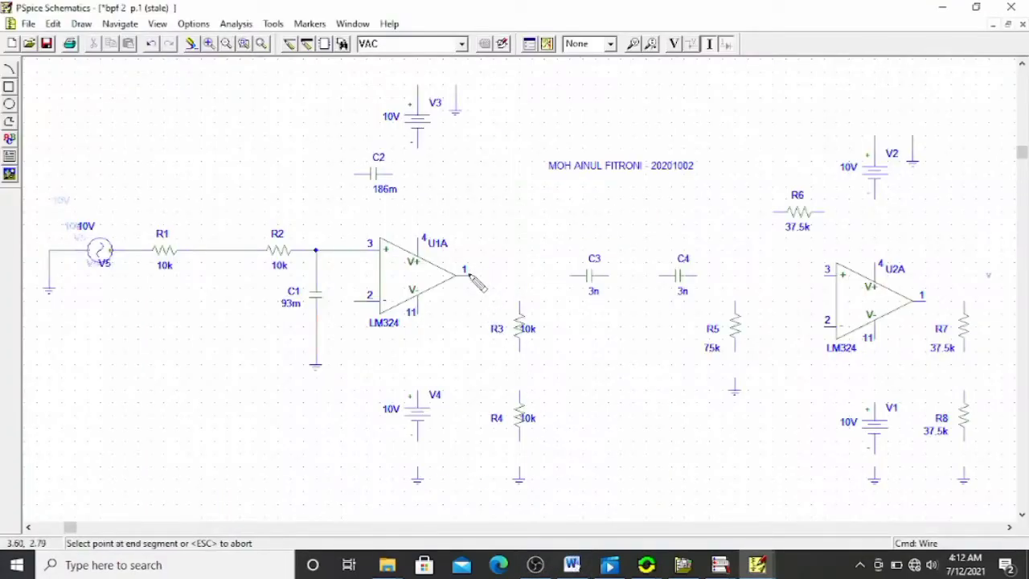
{"action": "left_click", "coordinate": [392, 176]}
{"action": "left_click", "coordinate": [354, 175]}
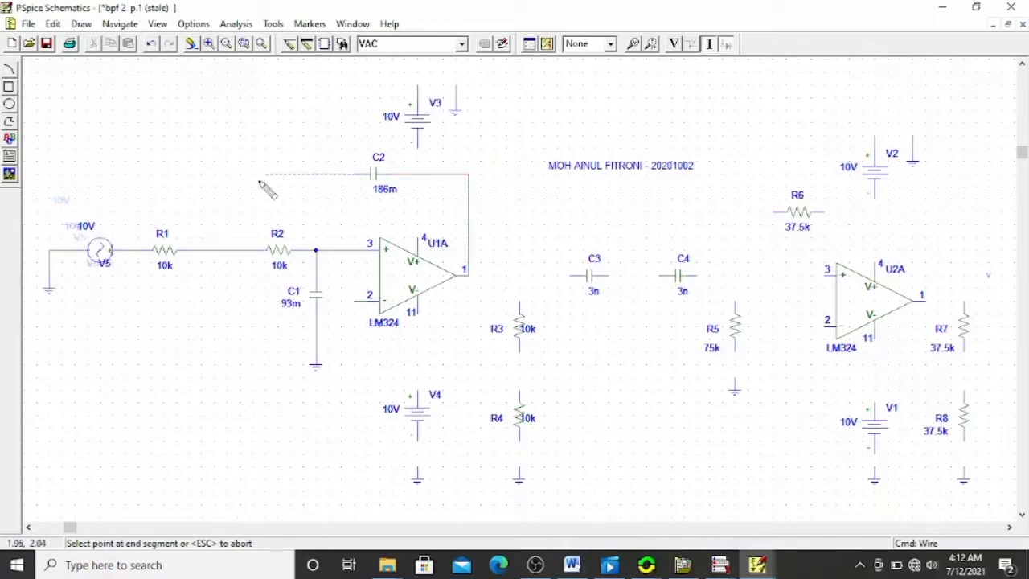
{"action": "left_click", "coordinate": [215, 250]}
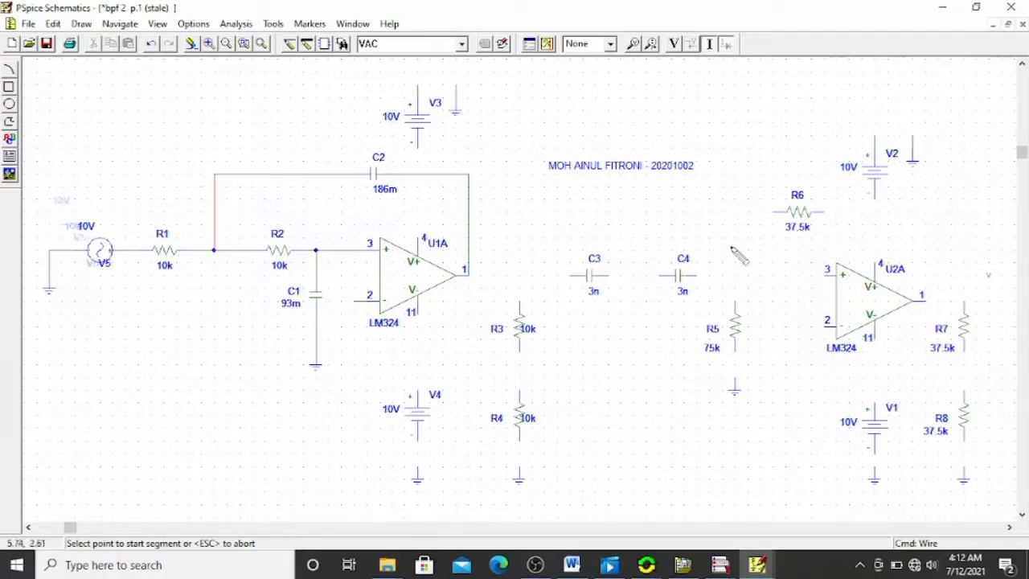
- Open the recent schematic file bpf
{"action": "left_click", "coordinate": [28, 24]}
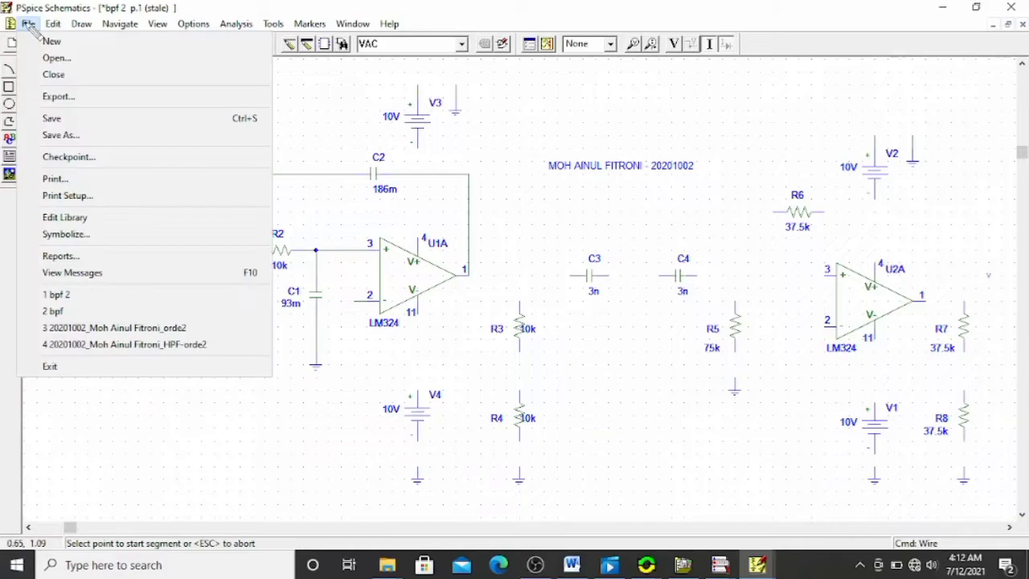
{"action": "left_click", "coordinate": [127, 312]}
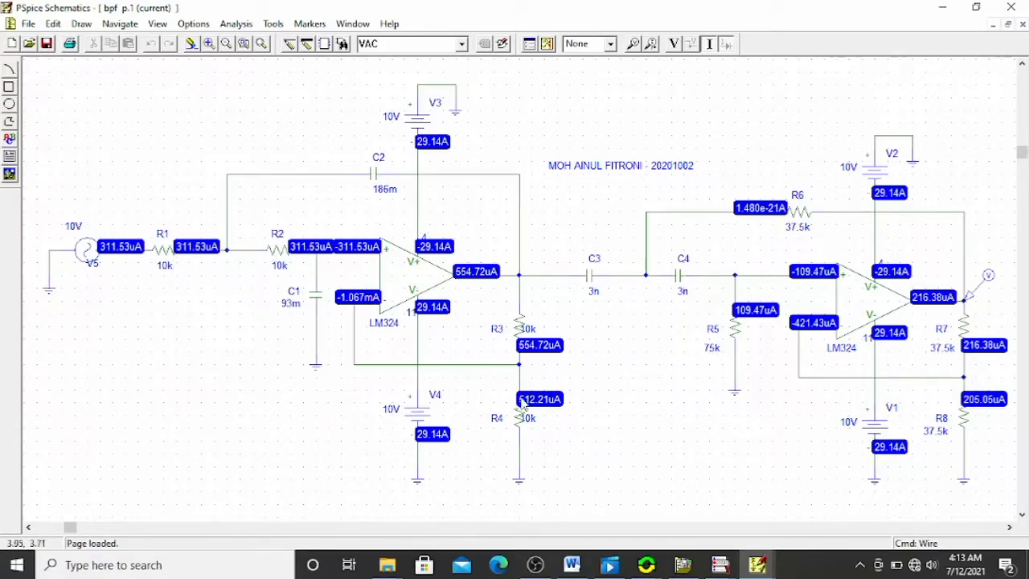
- Find the BPF cut-off frequency and component value calculations in the Word document, and return to the bpf schematic
{"action": "left_click", "coordinate": [572, 565]}
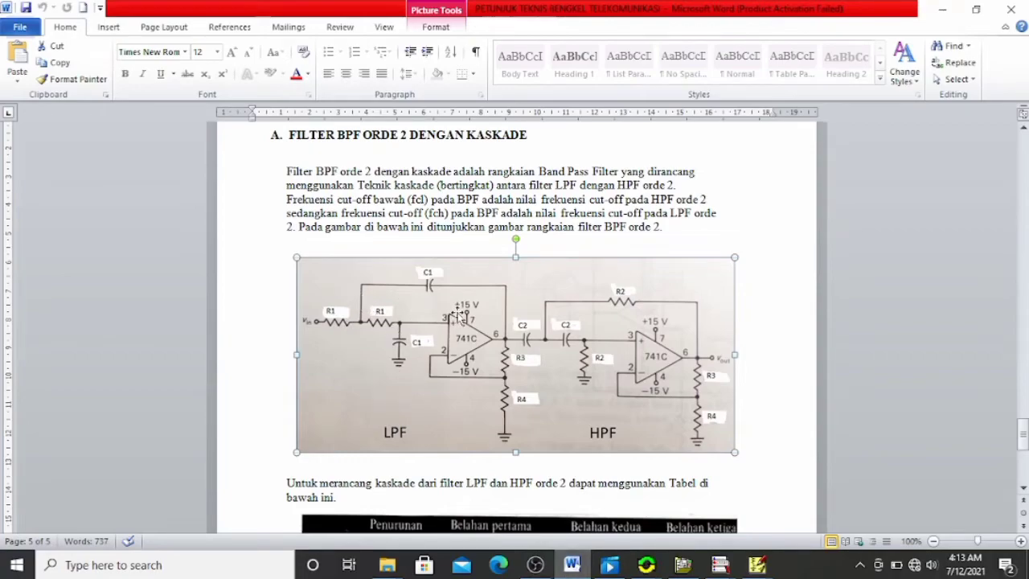
{"action": "scroll", "coordinate": [459, 318], "scroll_direction": "up", "scroll_amount": 3}
{"action": "scroll", "coordinate": [459, 318], "scroll_direction": "down", "scroll_amount": 20}
{"action": "scroll", "coordinate": [458, 317], "scroll_direction": "up", "scroll_amount": 10}
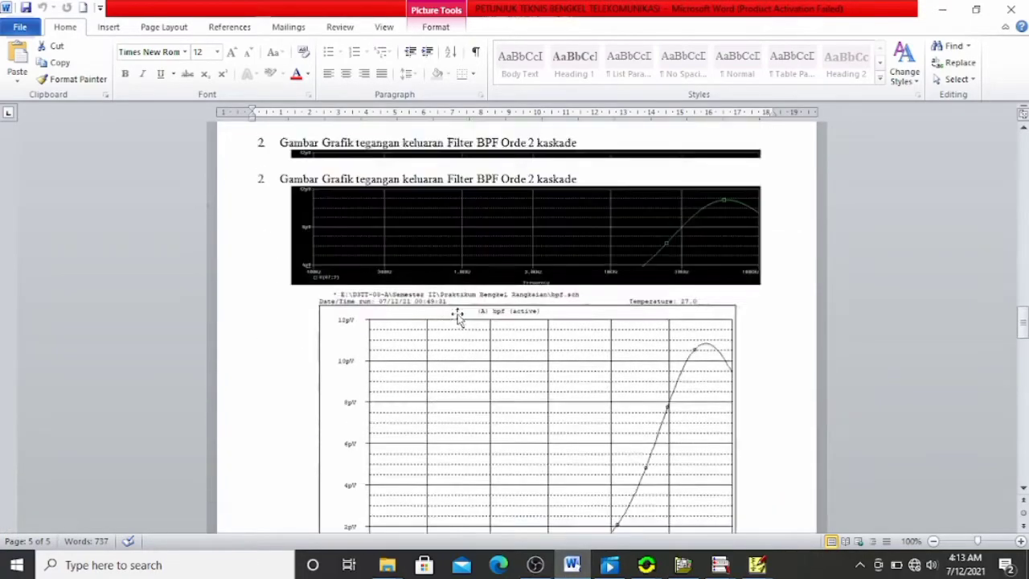
{"action": "scroll", "coordinate": [459, 318], "scroll_direction": "up", "scroll_amount": 15}
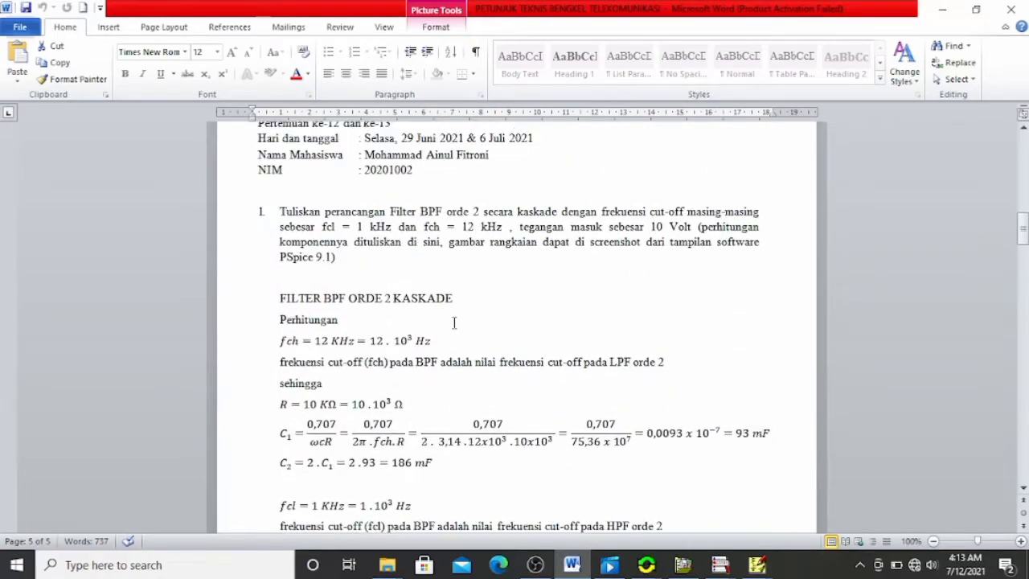
{"action": "scroll", "coordinate": [454, 322], "scroll_direction": "down", "scroll_amount": 2}
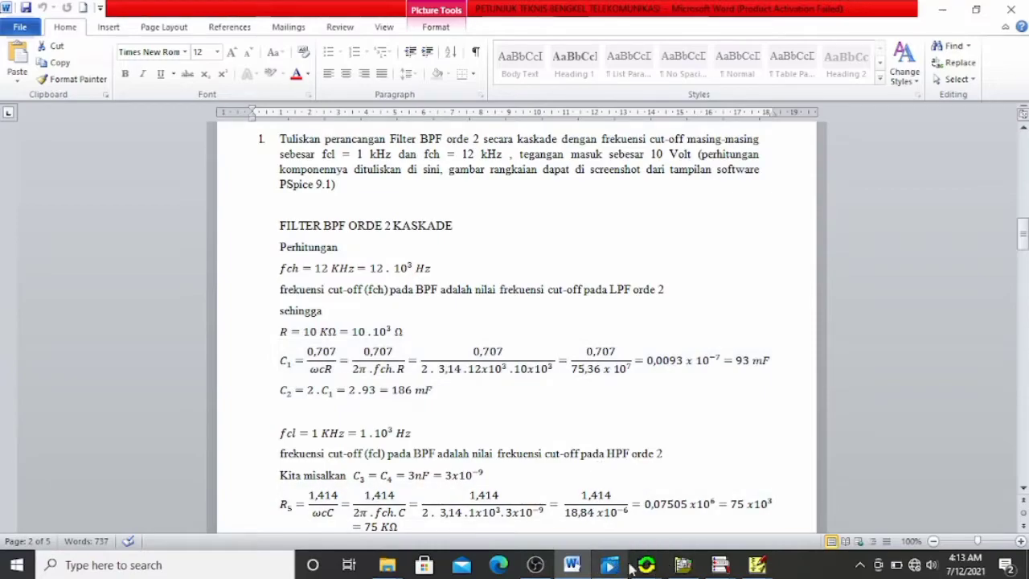
{"action": "left_click", "coordinate": [757, 565]}
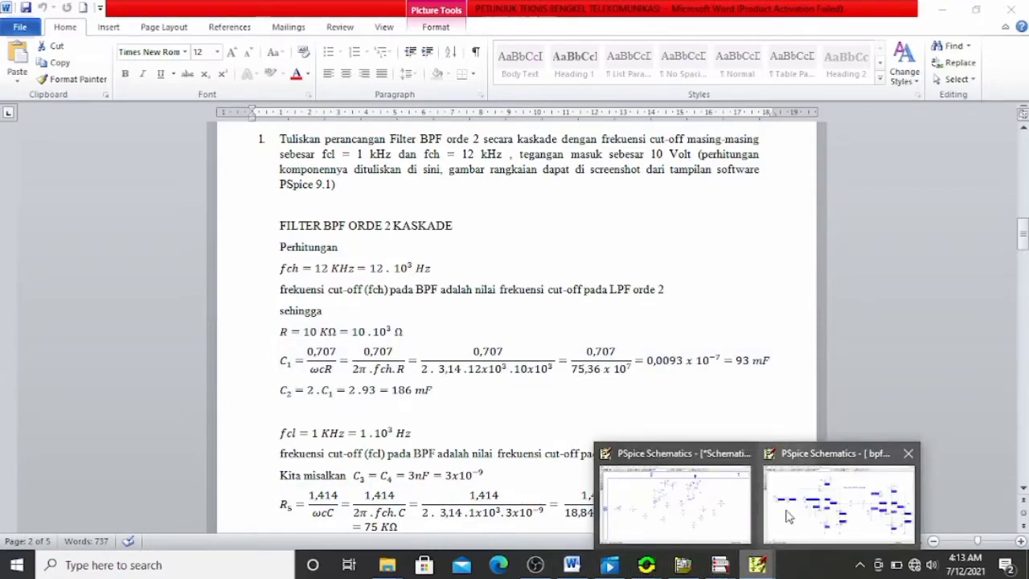
{"action": "left_click", "coordinate": [788, 517]}
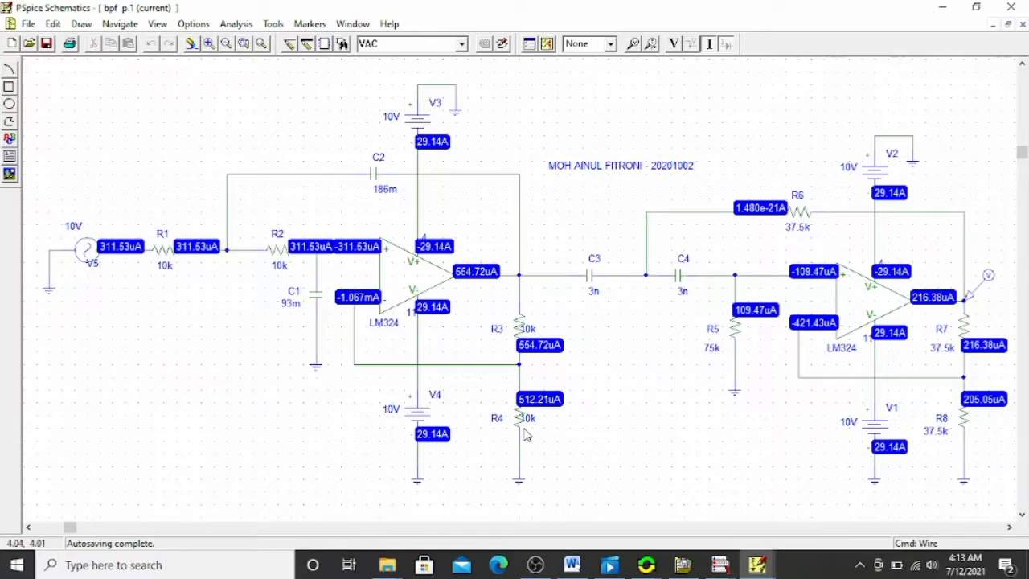
- Compare the component values in the bpf schematic with the R and C calculations in the Word document
{"action": "left_click", "coordinate": [583, 567]}
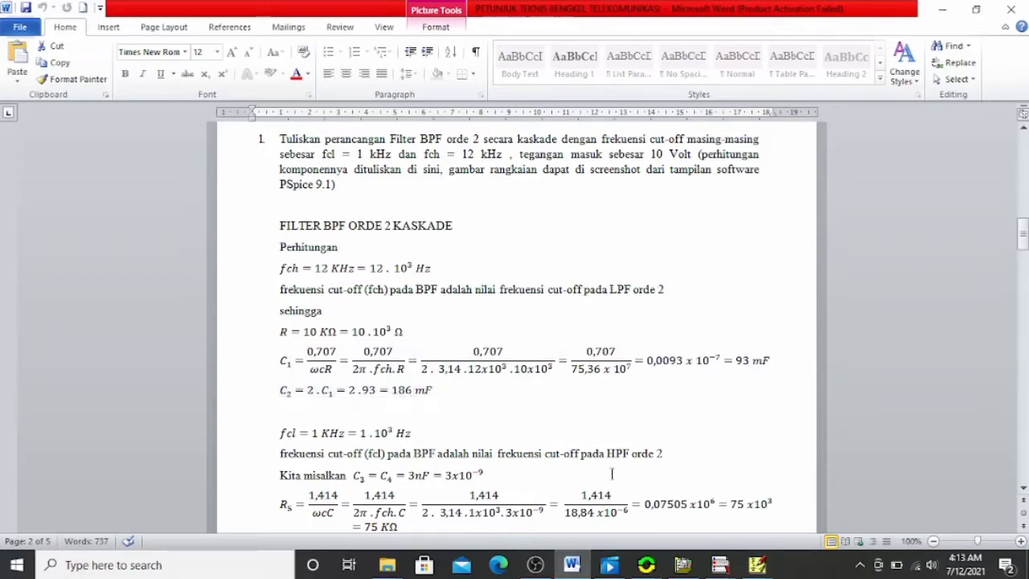
{"action": "mouse_move", "coordinate": [719, 565]}
{"action": "left_click", "coordinate": [806, 505]}
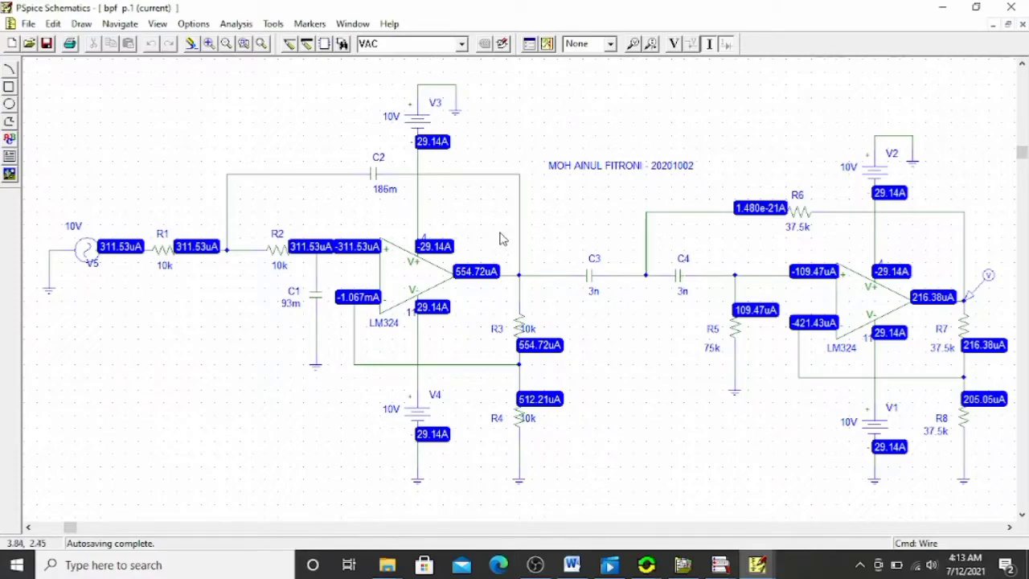
{"action": "left_click", "coordinate": [578, 565]}
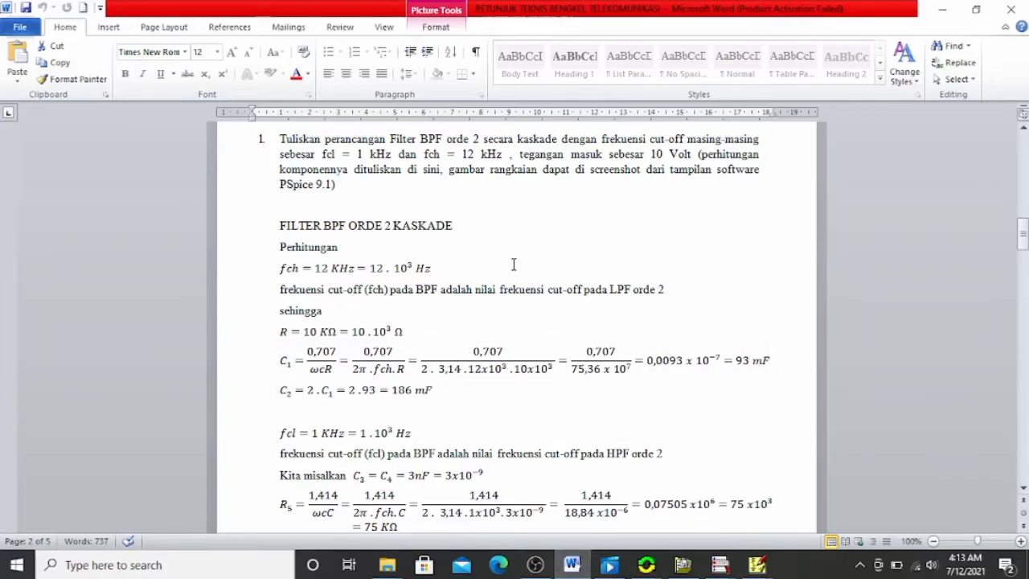
{"action": "left_click", "coordinate": [757, 567]}
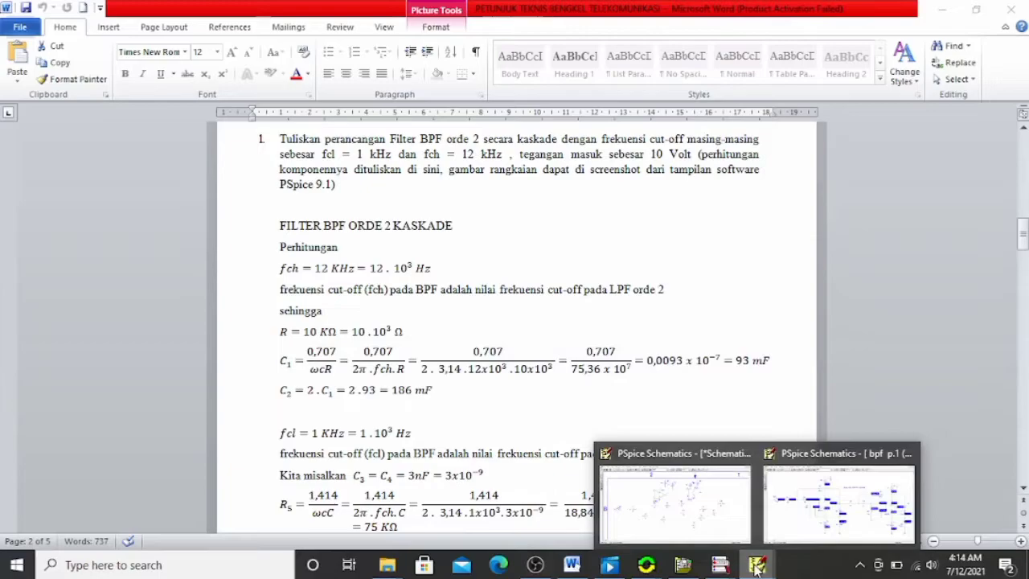
{"action": "left_click", "coordinate": [839, 502]}
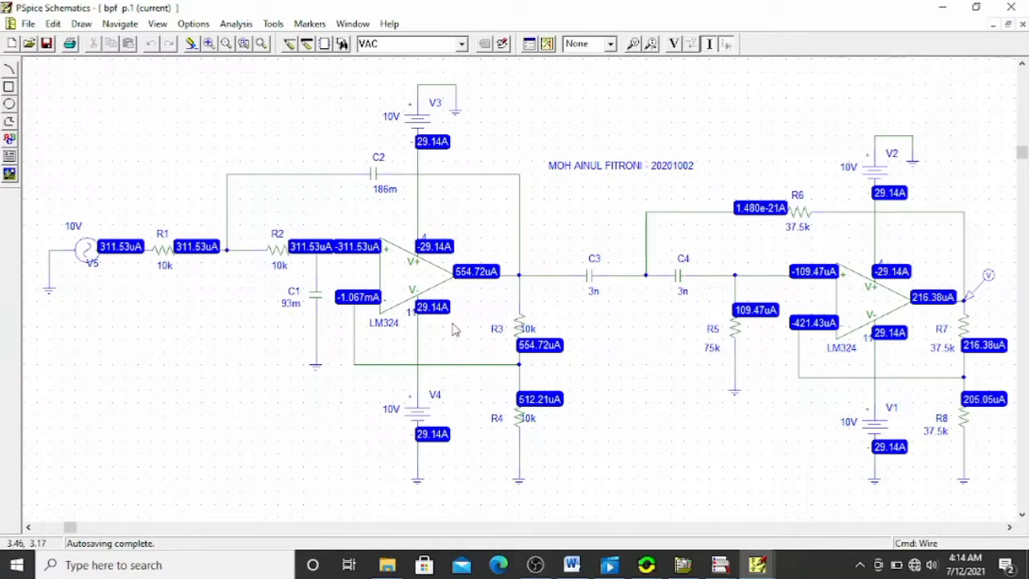
- Check C3, C4 and R5 to R8 in the bpf schematic against the fcl high-pass calculations in the Word document
{"action": "key", "text": "alt+Tab"}
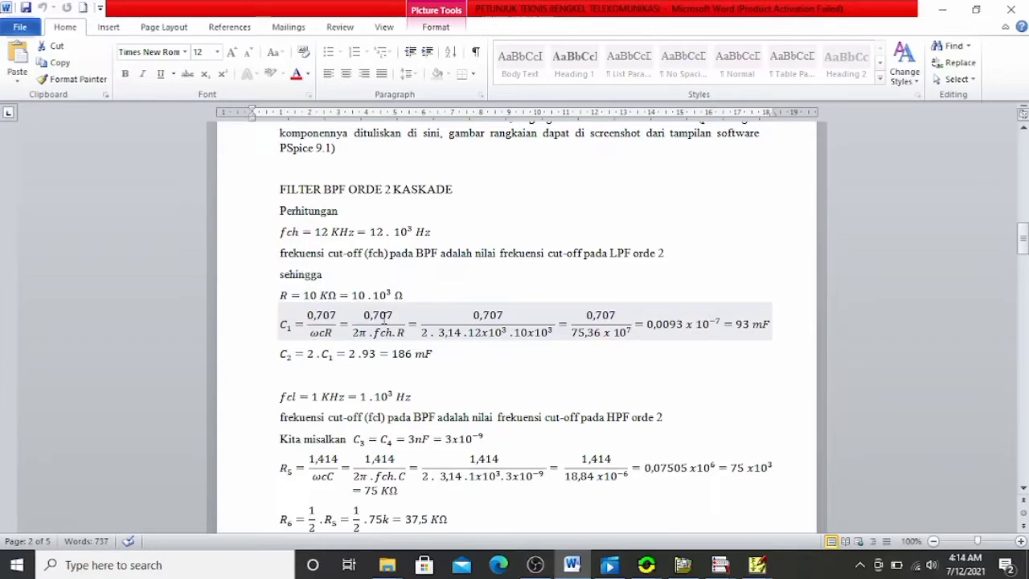
{"action": "scroll", "coordinate": [384, 320], "scroll_direction": "down", "scroll_amount": 3}
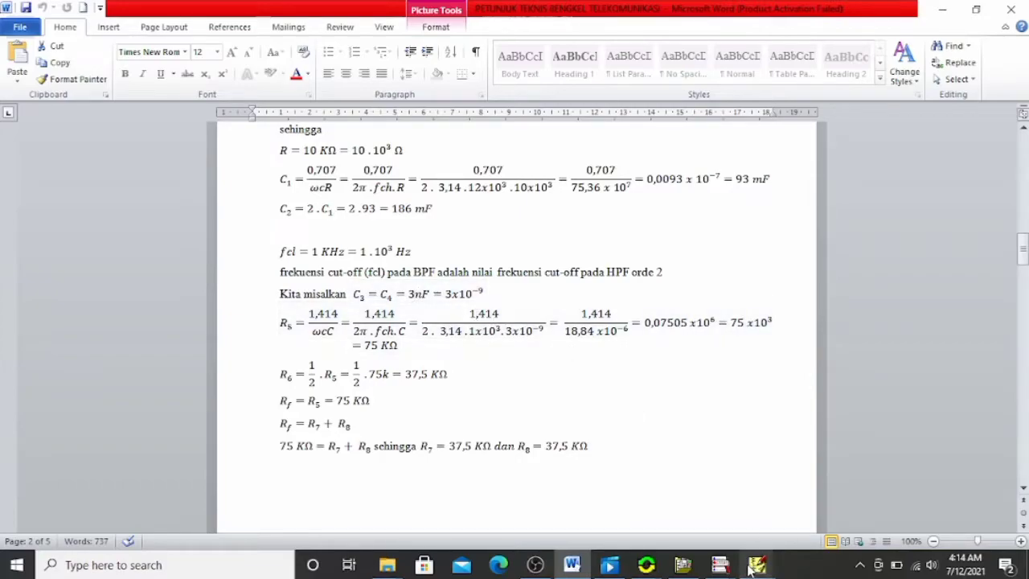
{"action": "mouse_move", "coordinate": [758, 561]}
{"action": "left_click", "coordinate": [838, 503]}
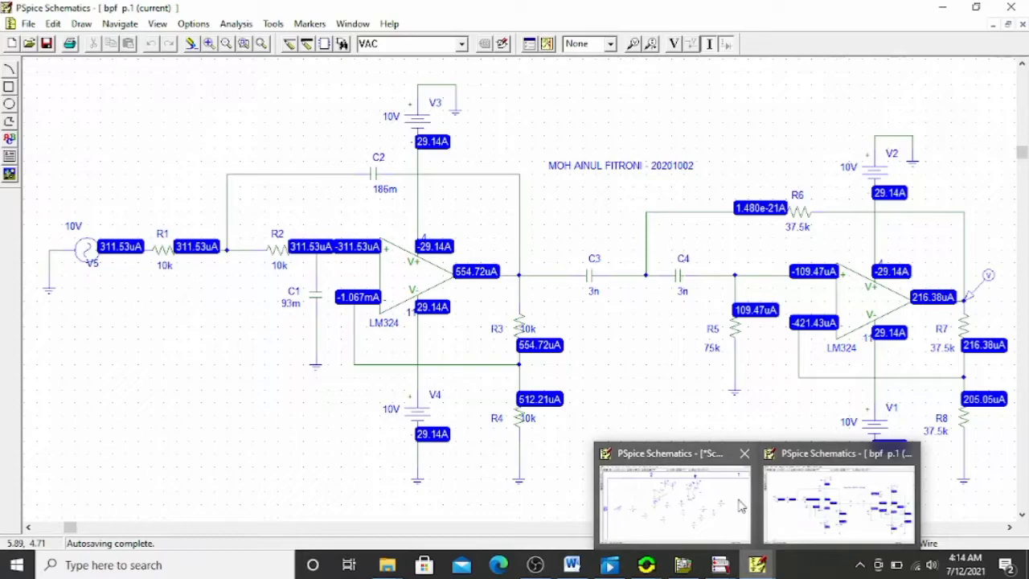
{"action": "left_click", "coordinate": [572, 565]}
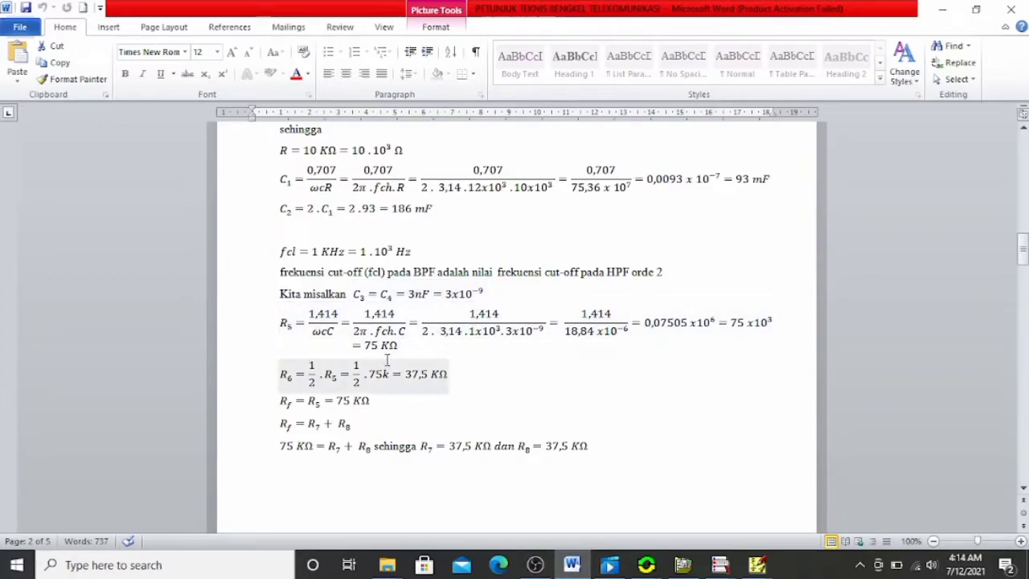
{"action": "mouse_move", "coordinate": [757, 565]}
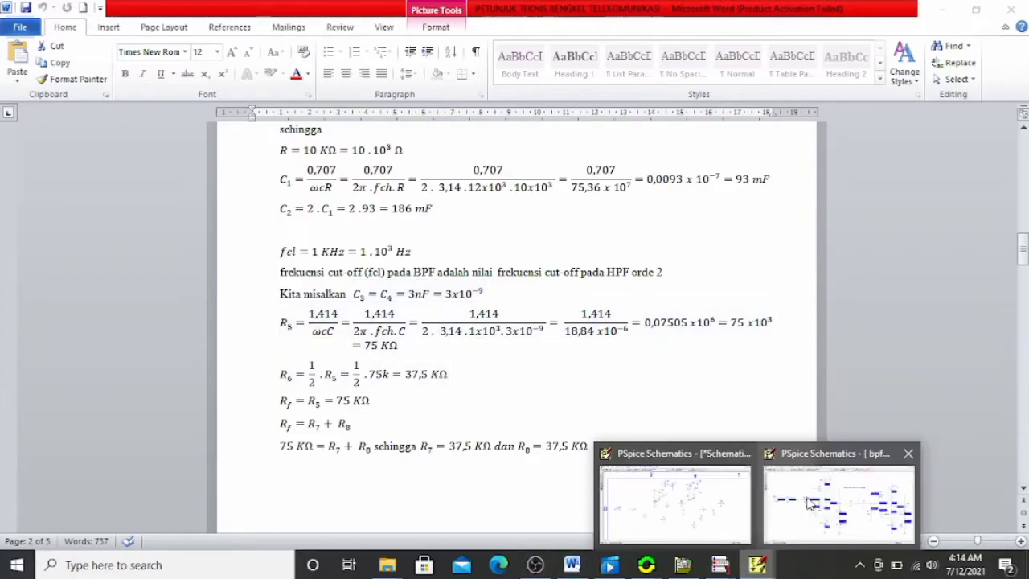
{"action": "left_click", "coordinate": [809, 500]}
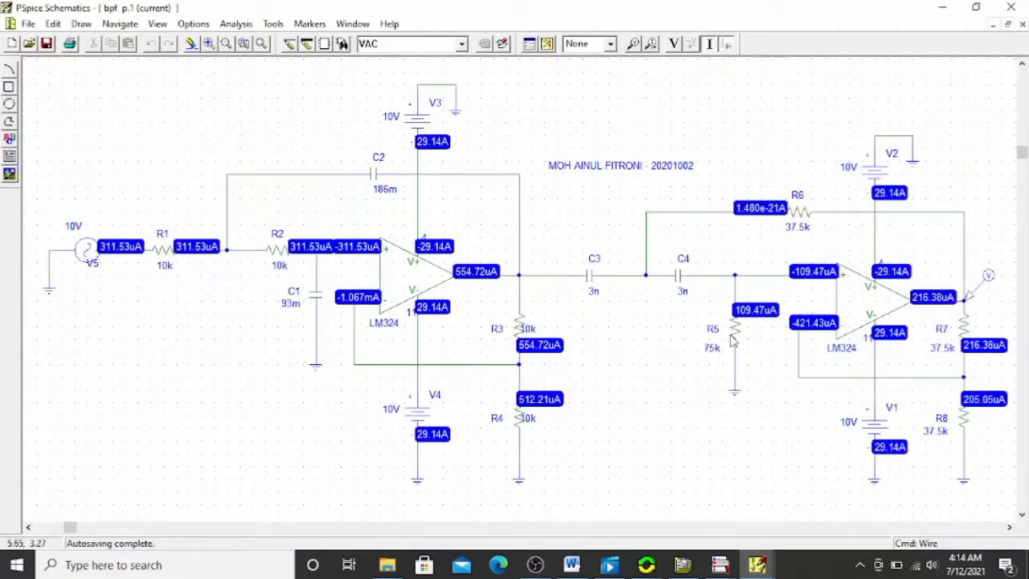
{"action": "left_click", "coordinate": [571, 565]}
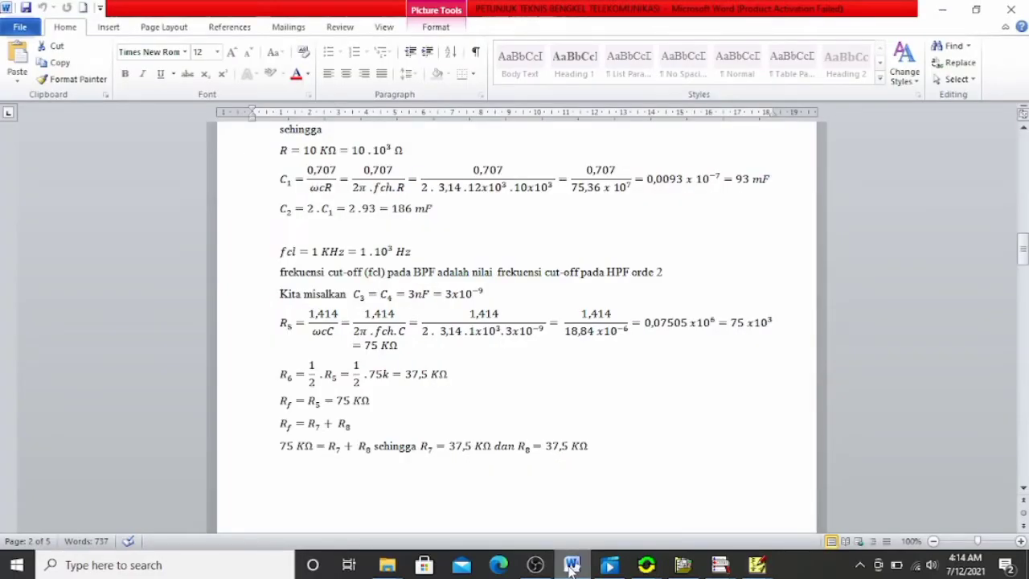
{"action": "left_click", "coordinate": [572, 566]}
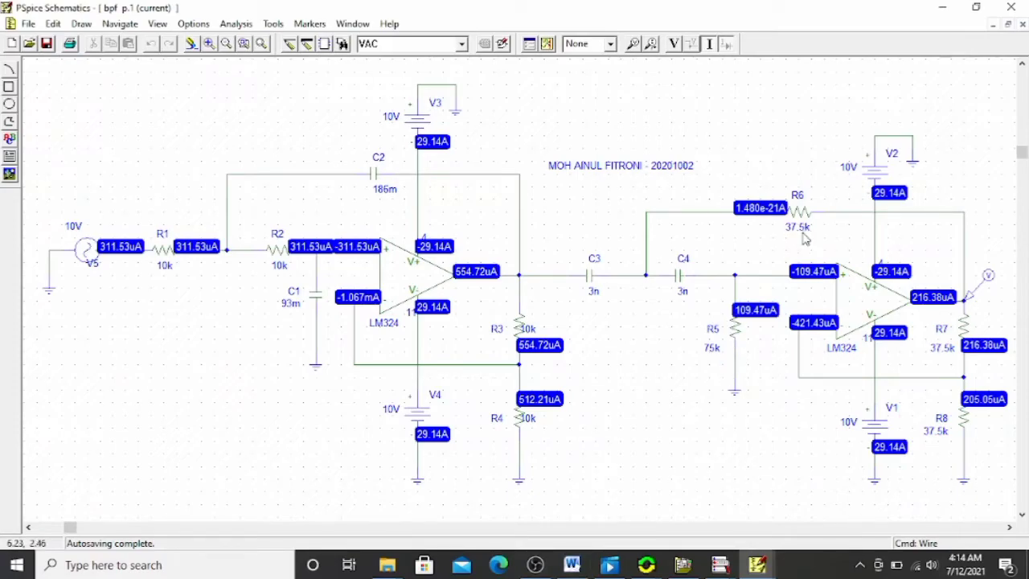
{"action": "left_click", "coordinate": [576, 566]}
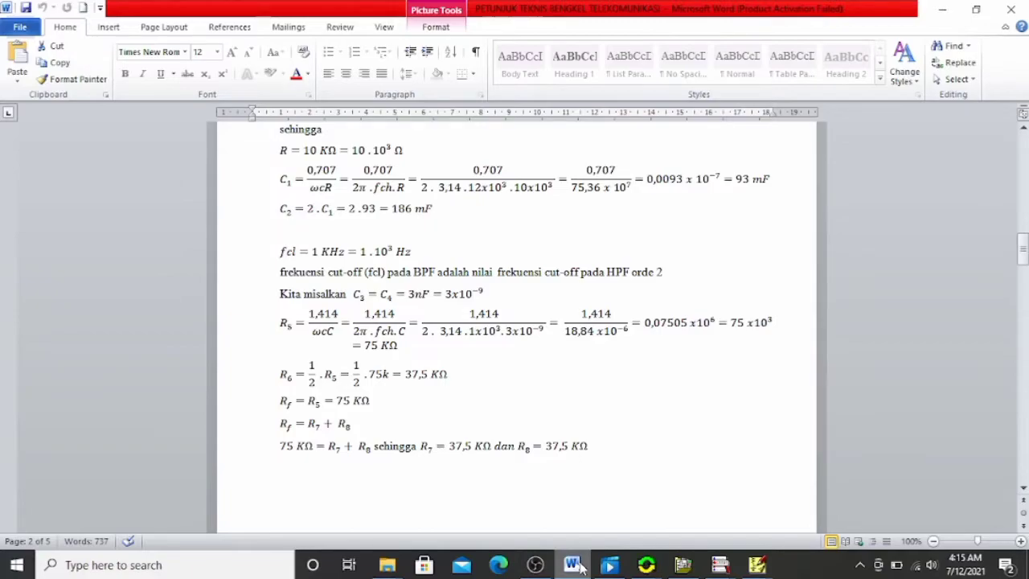
{"action": "left_click", "coordinate": [576, 566]}
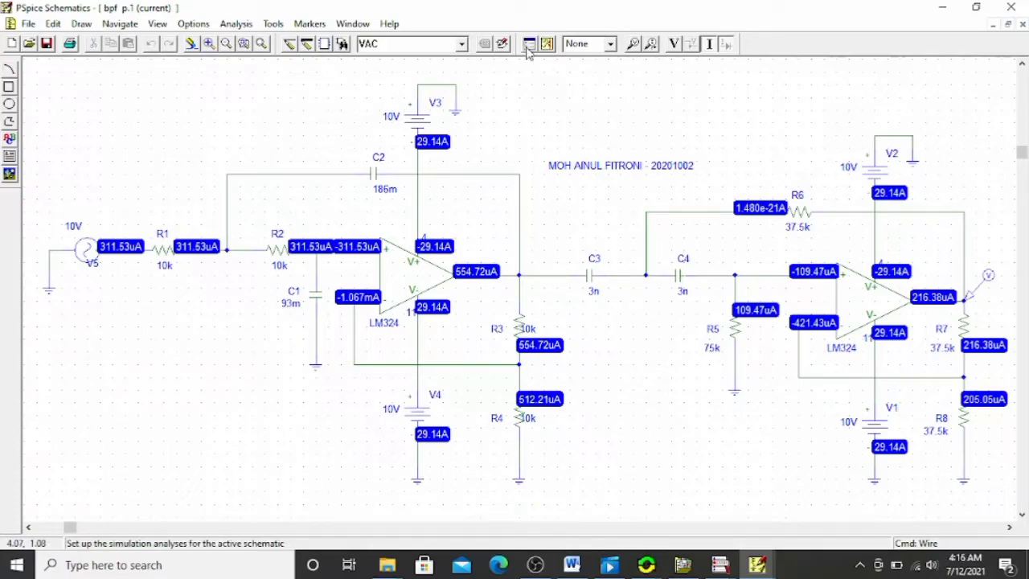
- Run an Electrical Rule Check on the bpf schematic, view PSpice Message Viewer, and return to the schematic
{"action": "left_click", "coordinate": [227, 25]}
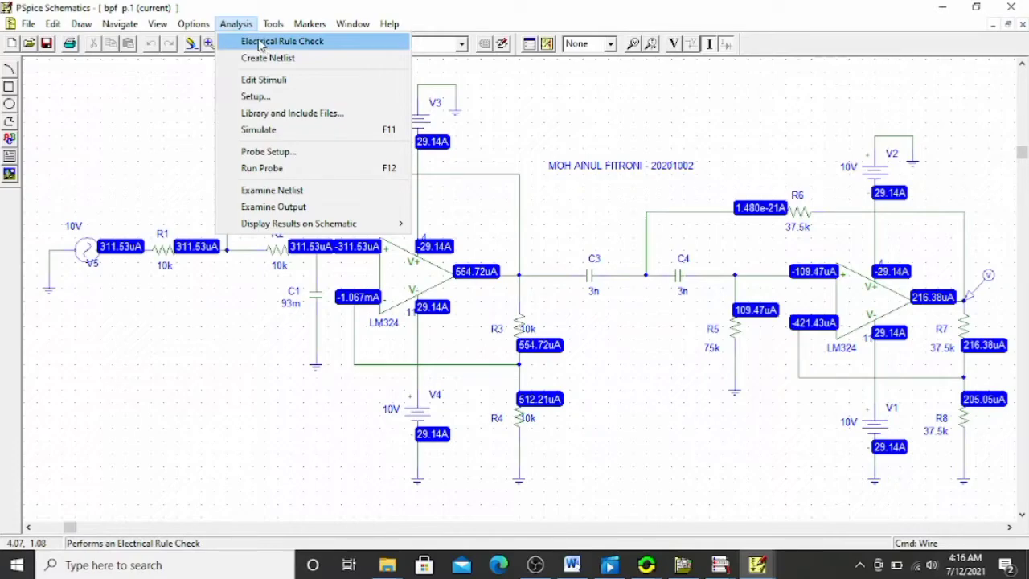
{"action": "left_click", "coordinate": [320, 44]}
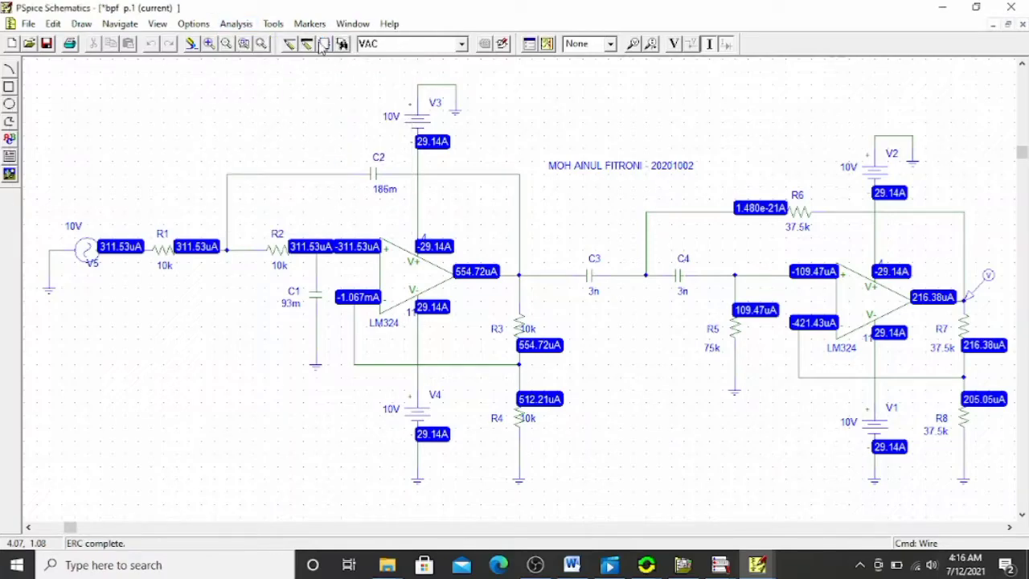
{"action": "left_click", "coordinate": [724, 565]}
{"action": "left_click", "coordinate": [796, 511]}
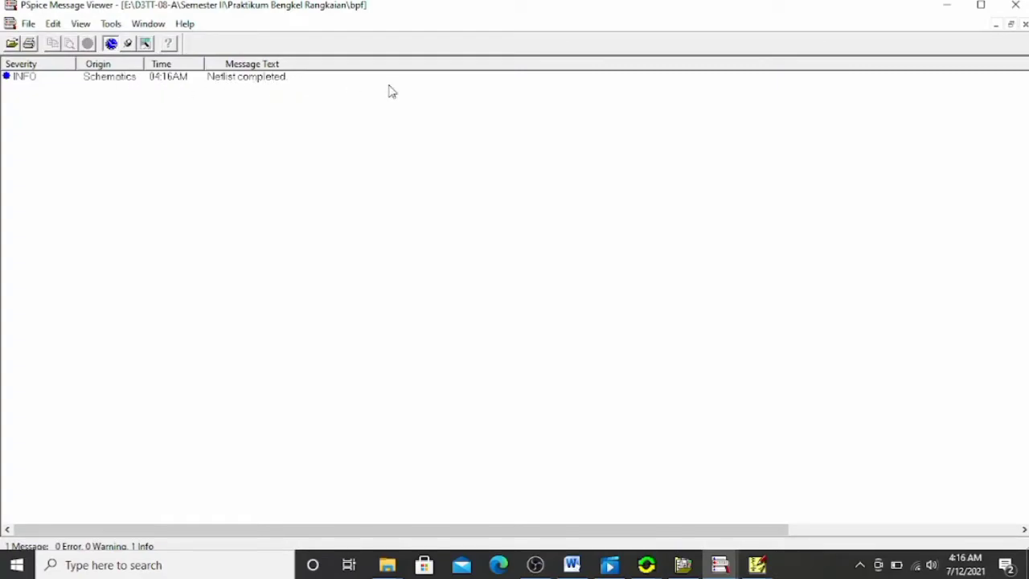
{"action": "left_click", "coordinate": [954, 10]}
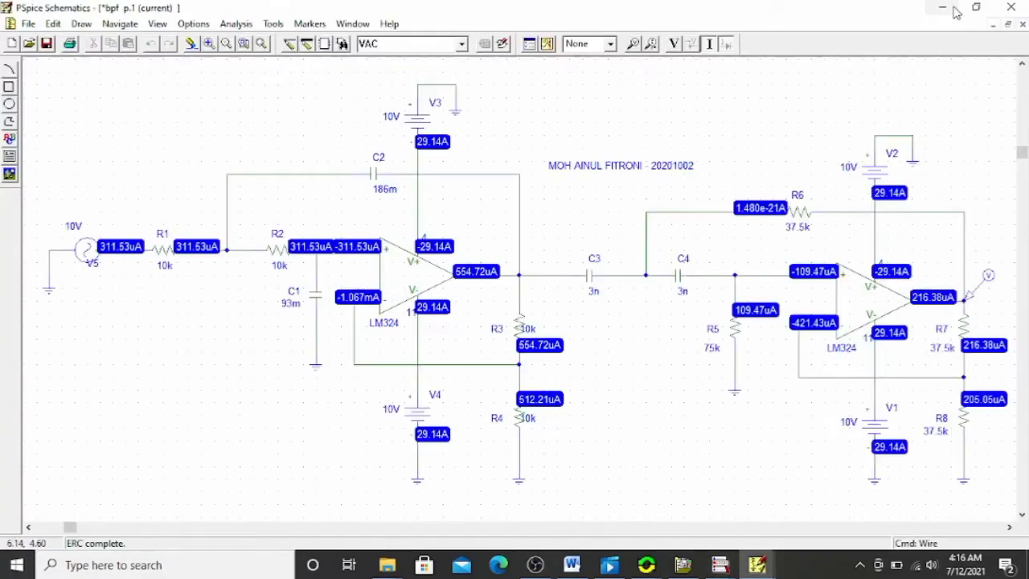
- Create the simulation netlist for the bpf schematic and dismiss the message viewer
{"action": "left_click", "coordinate": [236, 24]}
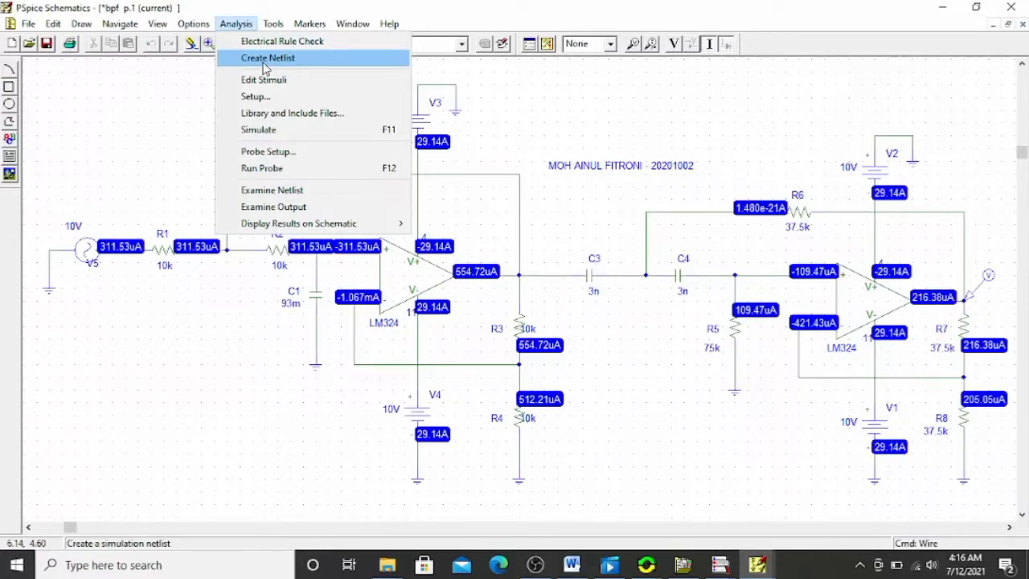
{"action": "left_click", "coordinate": [265, 59]}
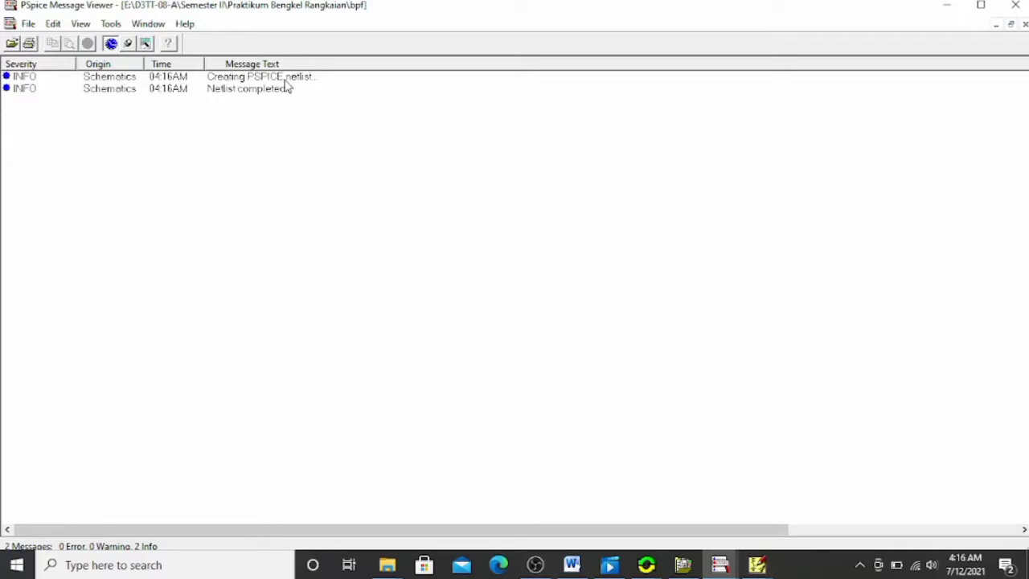
{"action": "left_click", "coordinate": [948, 9]}
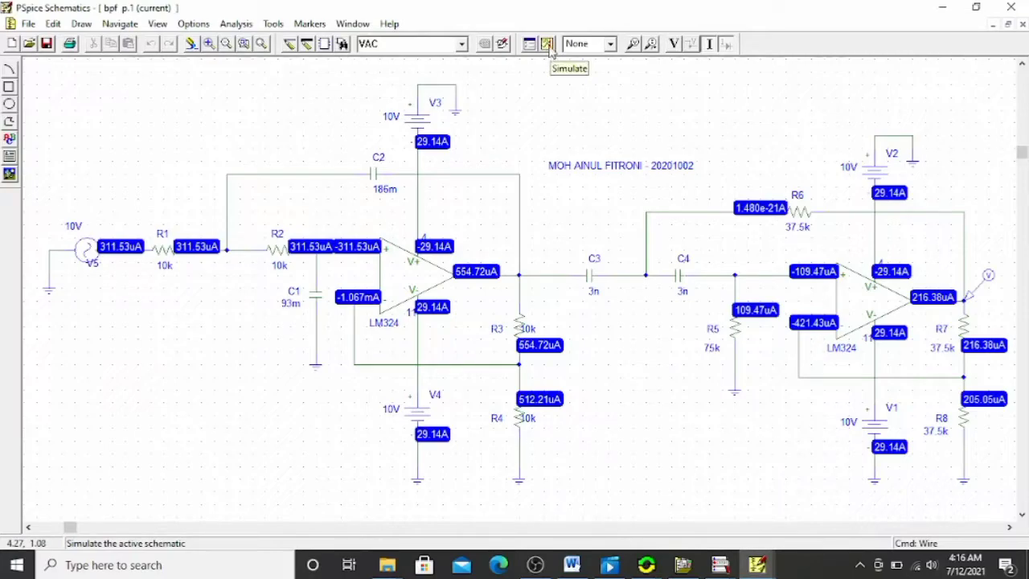
- Simulate the bpf circuit and show its output voltage frequency plot in print preview
{"action": "left_click", "coordinate": [549, 47]}
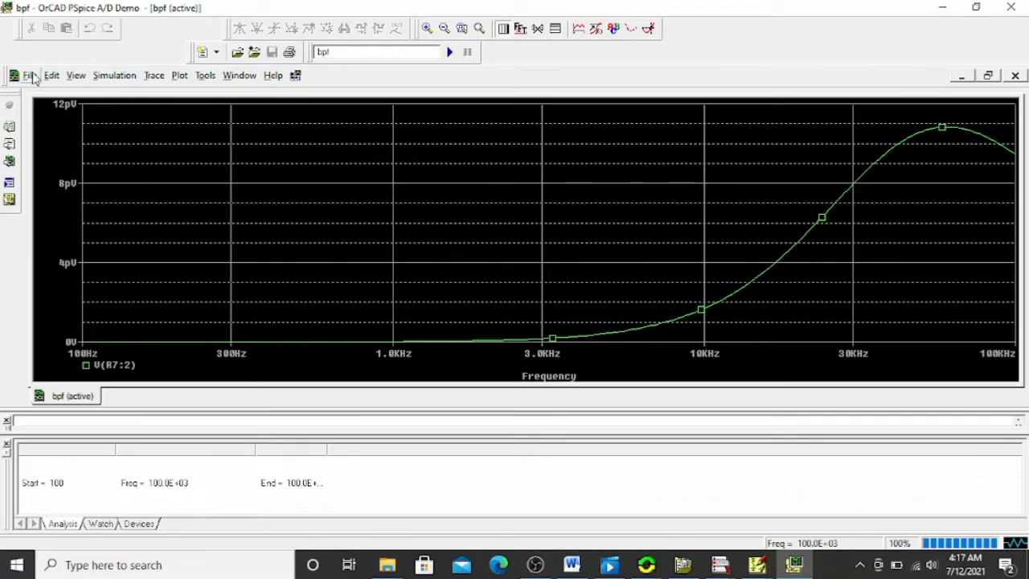
{"action": "left_click", "coordinate": [32, 75]}
{"action": "left_click", "coordinate": [80, 269]}
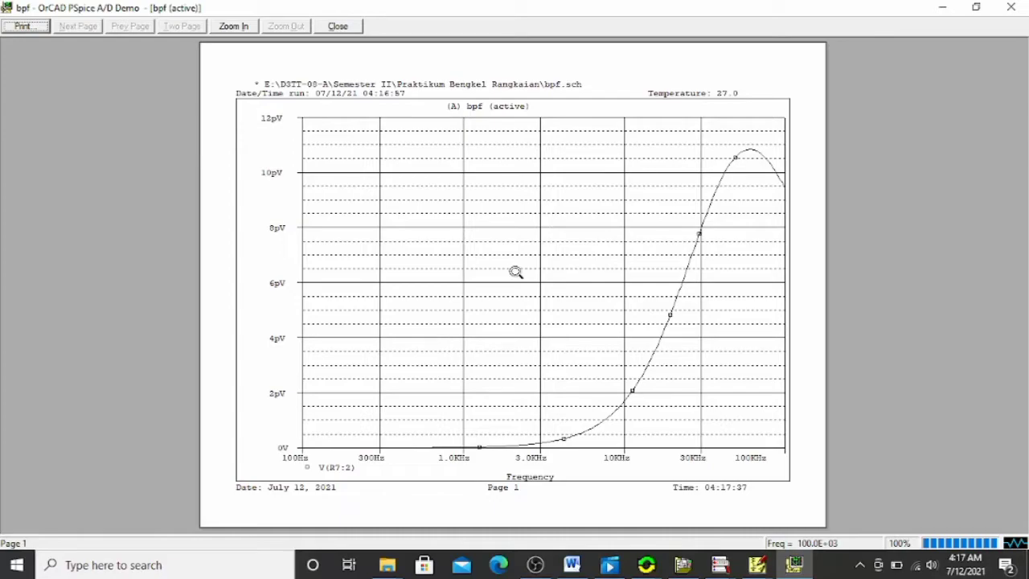
- Switch to the Word document and examine the circuit figure and the BPF output voltage graphs
{"action": "left_click", "coordinate": [571, 568]}
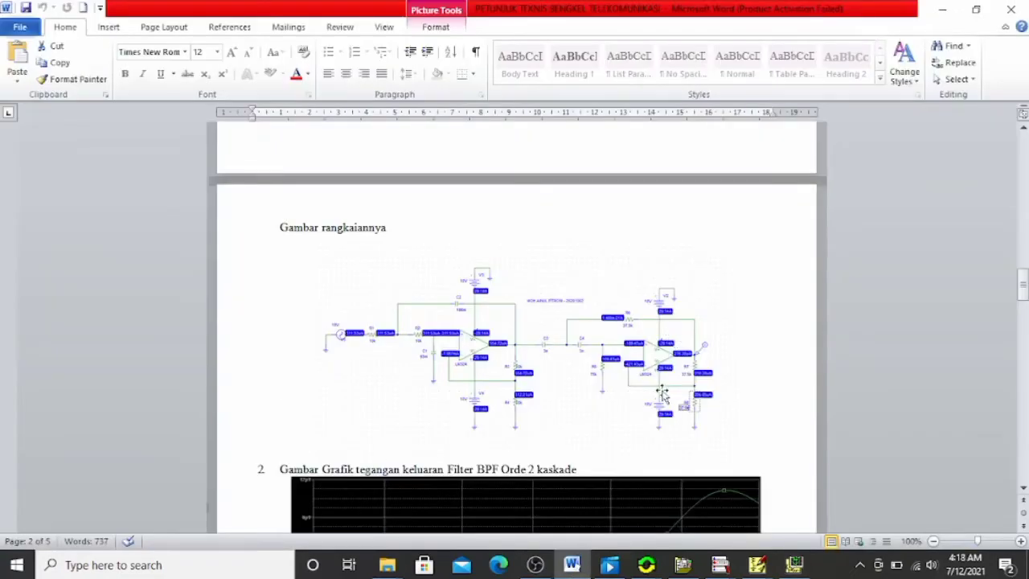
{"action": "scroll", "coordinate": [436, 346], "scroll_direction": "down", "scroll_amount": 3}
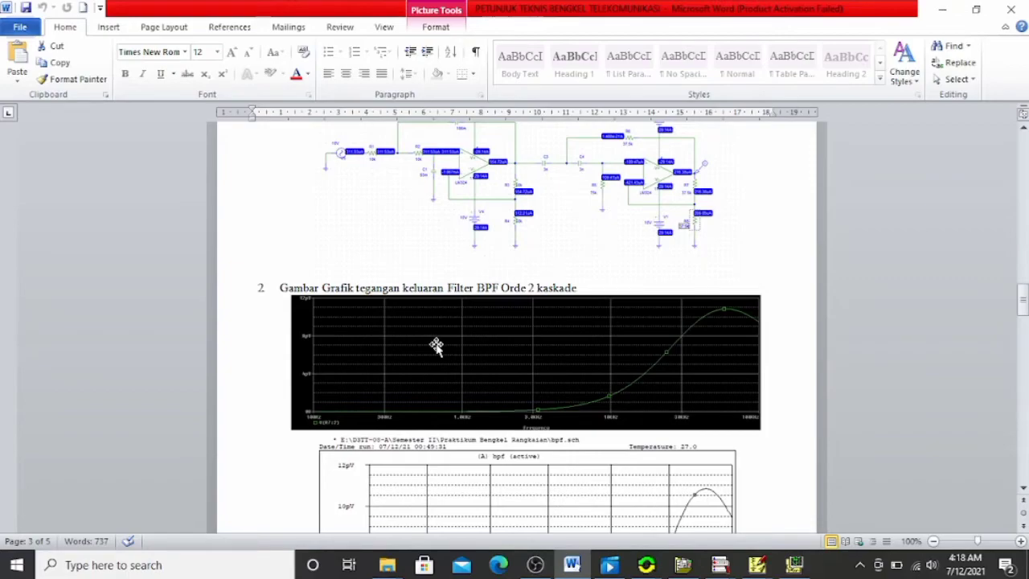
{"action": "scroll", "coordinate": [436, 346], "scroll_direction": "down", "scroll_amount": 10}
{"action": "scroll", "coordinate": [531, 378], "scroll_direction": "up", "scroll_amount": 7}
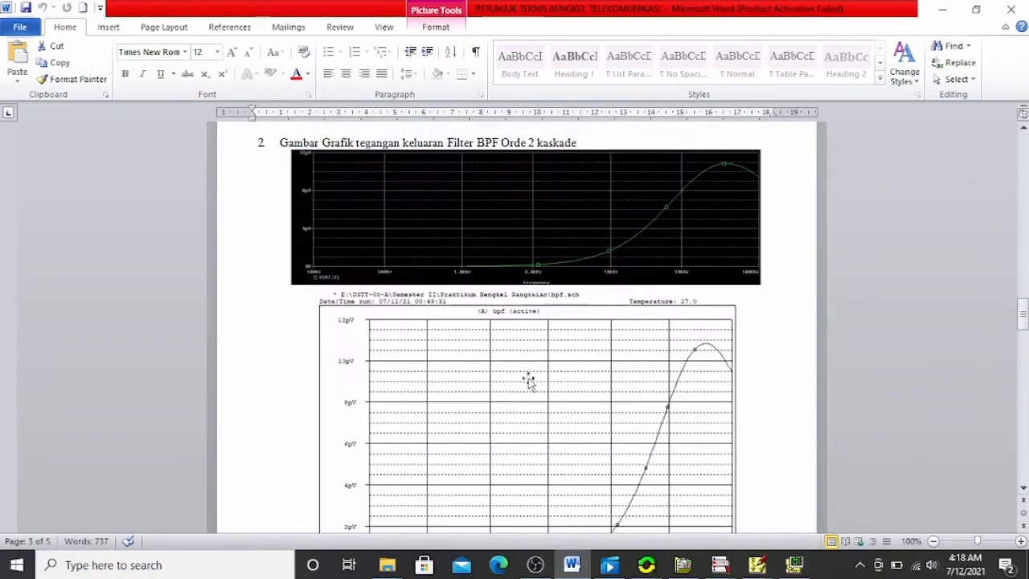
{"action": "scroll", "coordinate": [529, 381], "scroll_direction": "down", "scroll_amount": 7}
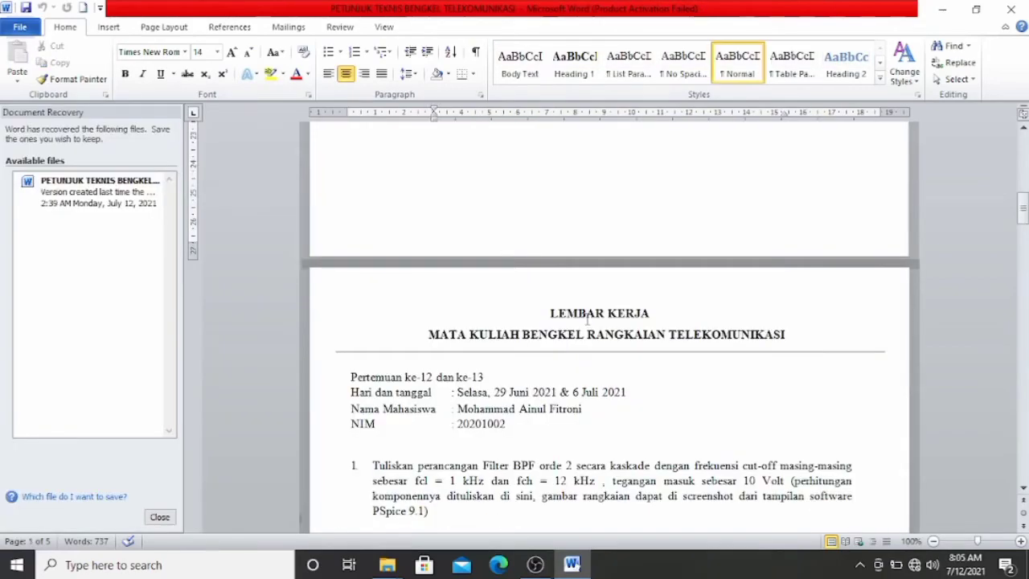
- Review the Word document's title page, required tools and procedure list, ending at the main title
{"action": "scroll", "coordinate": [585, 319], "scroll_direction": "down", "scroll_amount": 3}
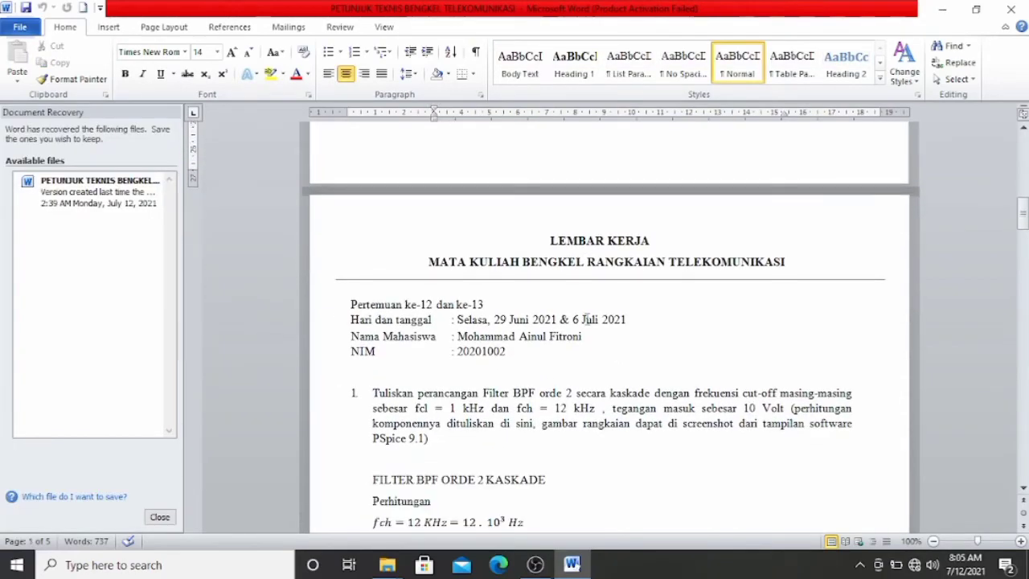
{"action": "scroll", "coordinate": [585, 320], "scroll_direction": "up", "scroll_amount": 10}
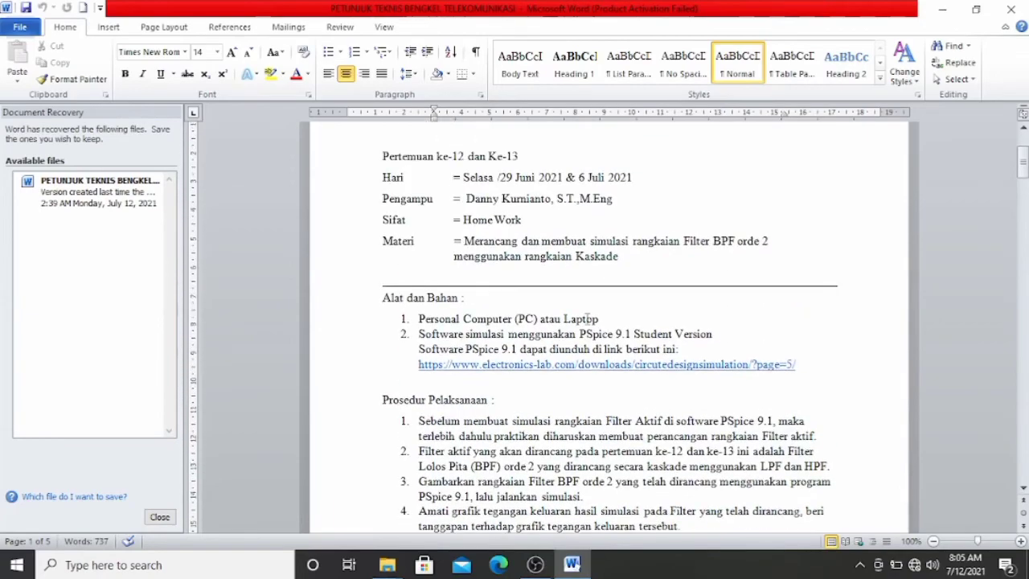
{"action": "scroll", "coordinate": [587, 319], "scroll_direction": "up", "scroll_amount": 3}
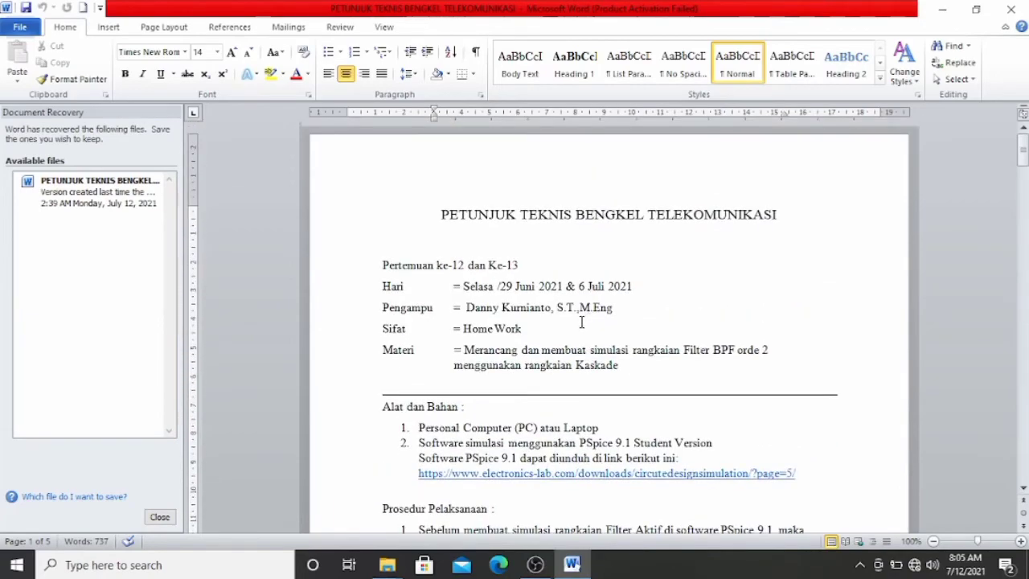
{"action": "scroll", "coordinate": [573, 328], "scroll_direction": "down", "scroll_amount": 3}
{"action": "scroll", "coordinate": [574, 328], "scroll_direction": "up", "scroll_amount": 3}
{"action": "scroll", "coordinate": [435, 233], "scroll_direction": "down", "scroll_amount": 3}
{"action": "scroll", "coordinate": [434, 233], "scroll_direction": "down", "scroll_amount": 10}
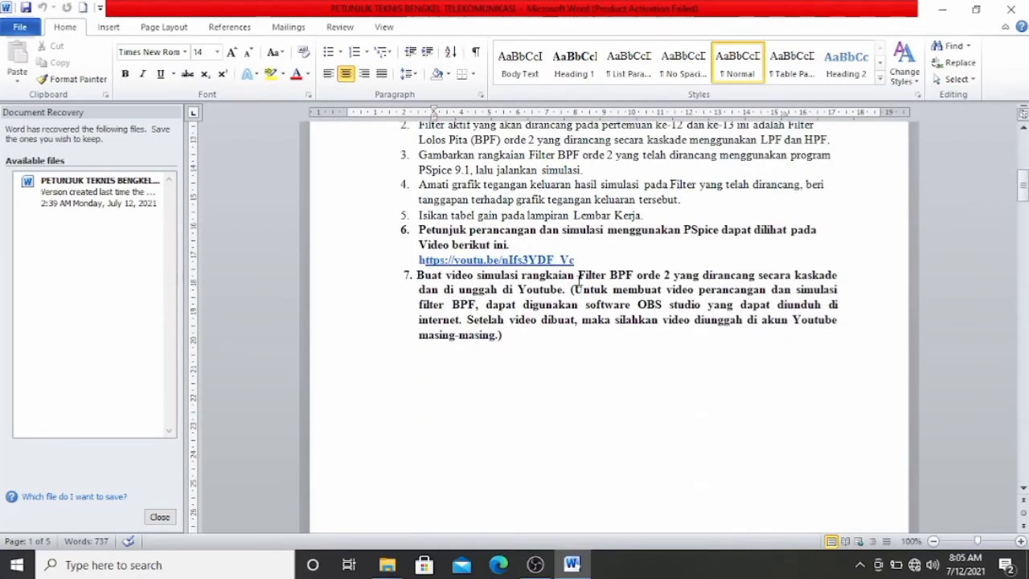
{"action": "scroll", "coordinate": [567, 298], "scroll_direction": "down", "scroll_amount": 3}
{"action": "scroll", "coordinate": [565, 297], "scroll_direction": "up", "scroll_amount": 5}
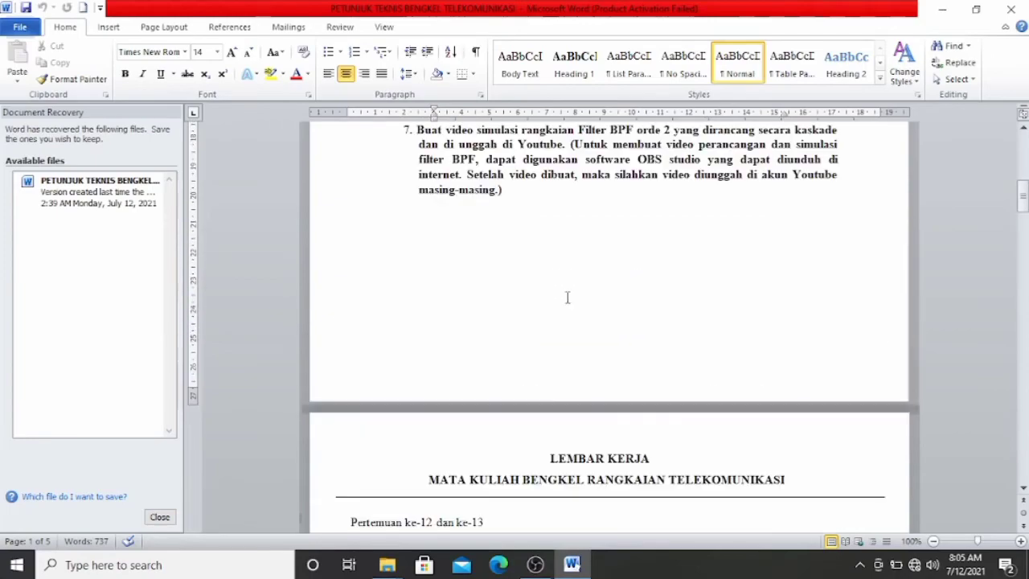
{"action": "scroll", "coordinate": [558, 298], "scroll_direction": "up", "scroll_amount": 4}
{"action": "scroll", "coordinate": [539, 289], "scroll_direction": "up", "scroll_amount": 5}
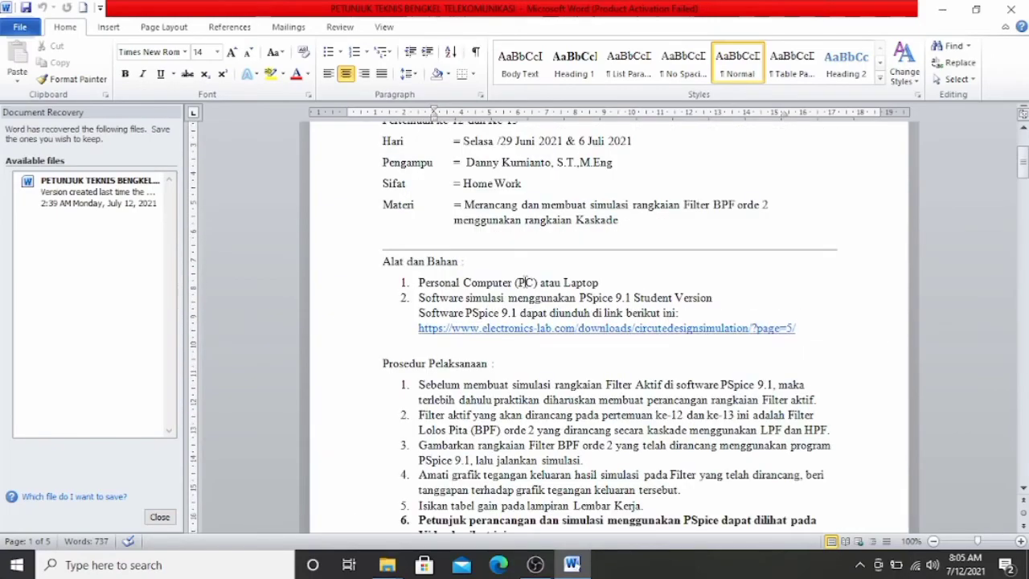
{"action": "scroll", "coordinate": [523, 282], "scroll_direction": "up", "scroll_amount": 4}
{"action": "left_click", "coordinate": [441, 215]}
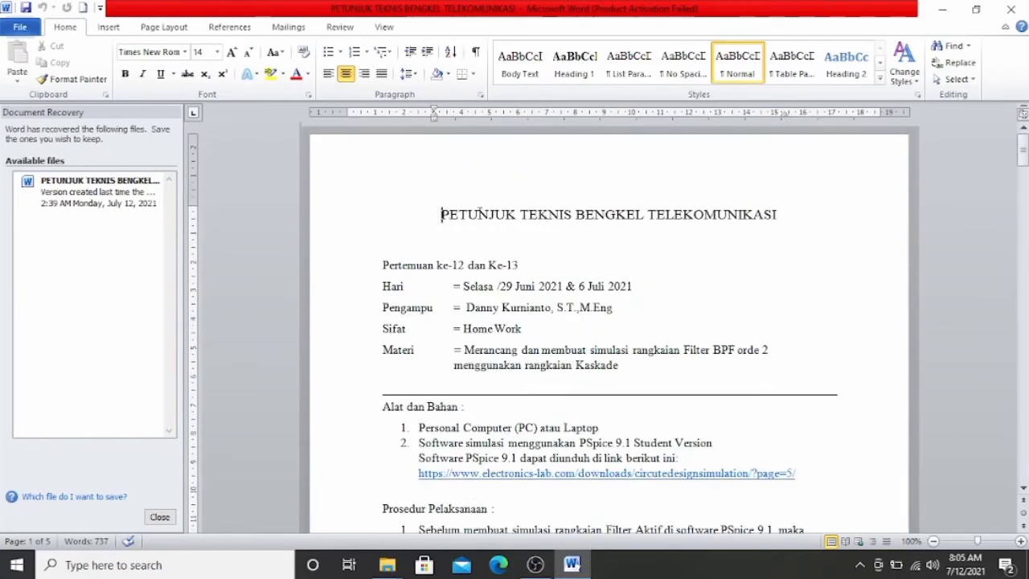
- Go through the procedure and worksheet header to the BPF component calculations for C1 through R8
{"action": "scroll", "coordinate": [458, 226], "scroll_direction": "down", "scroll_amount": 7}
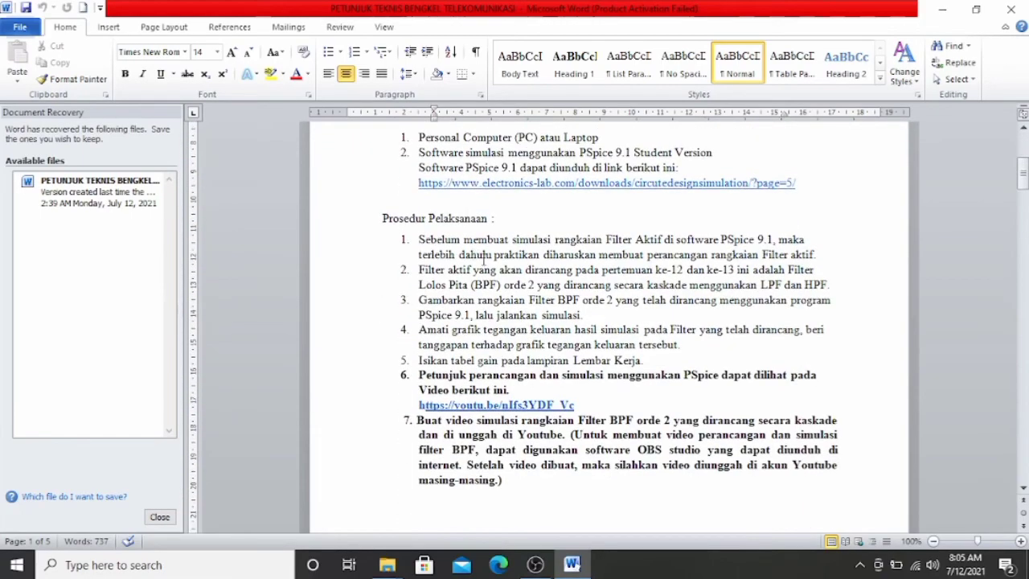
{"action": "scroll", "coordinate": [485, 258], "scroll_direction": "down", "scroll_amount": 14}
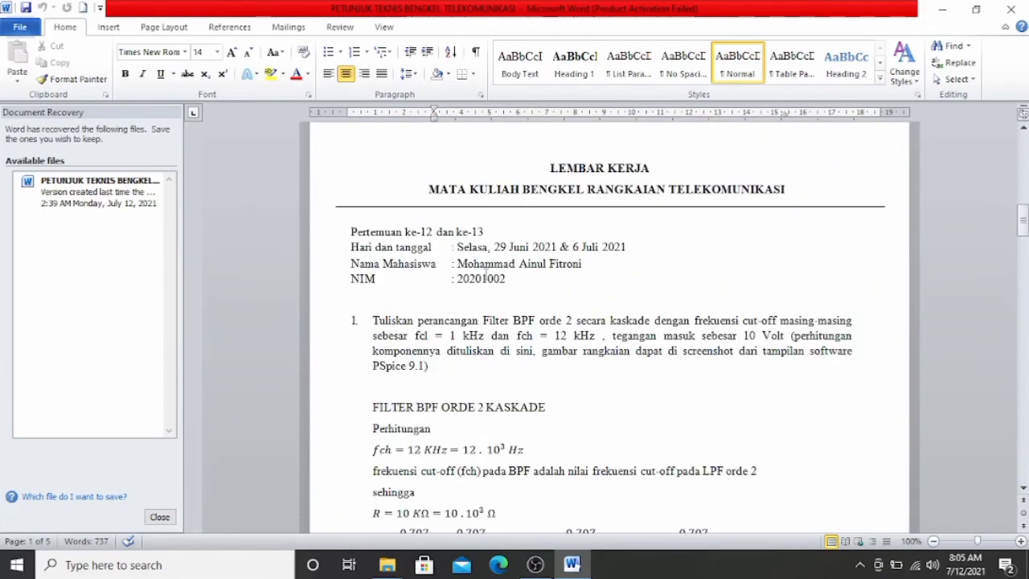
{"action": "scroll", "coordinate": [485, 271], "scroll_direction": "down", "scroll_amount": 13}
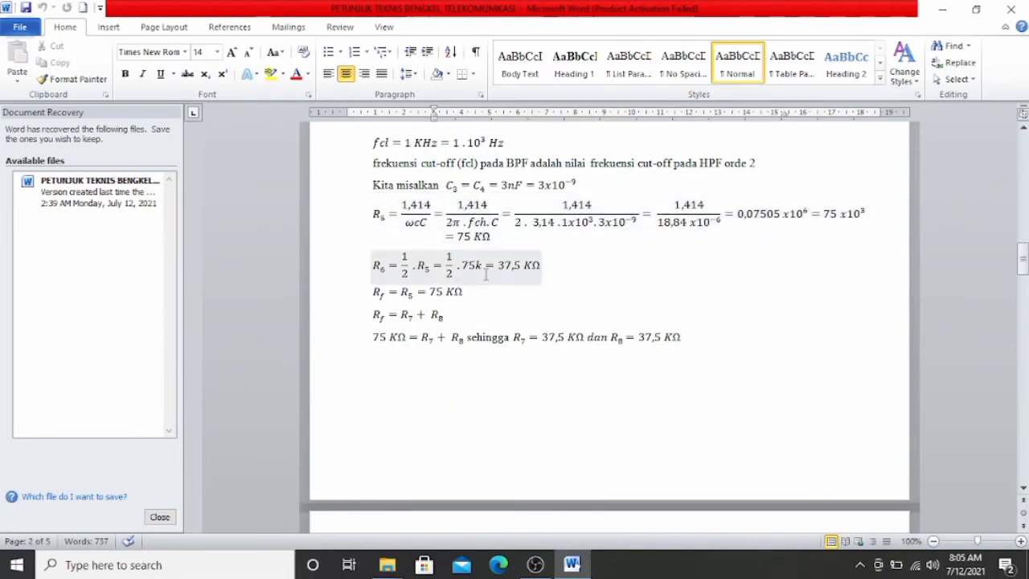
{"action": "scroll", "coordinate": [494, 292], "scroll_direction": "up", "scroll_amount": 3}
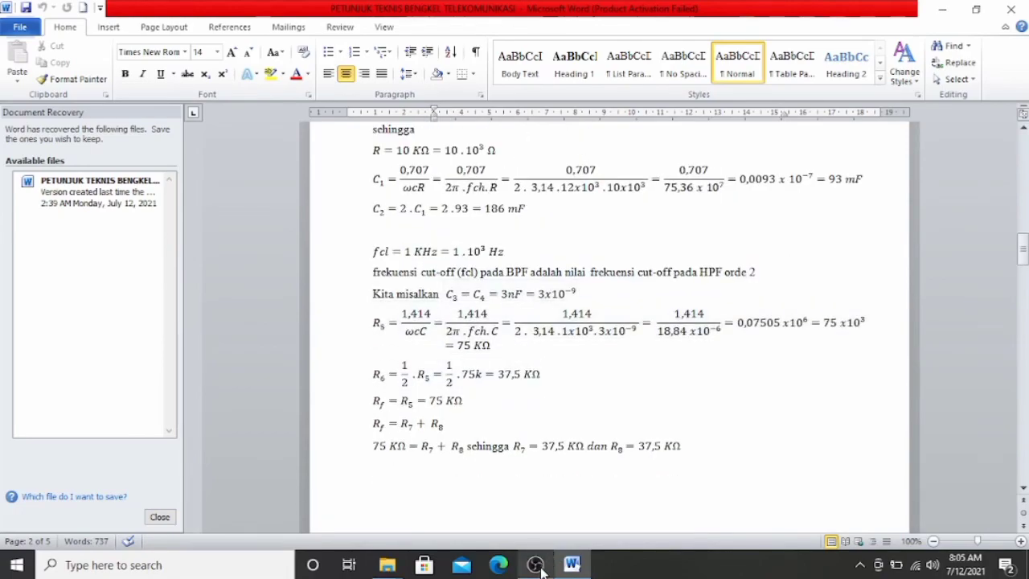